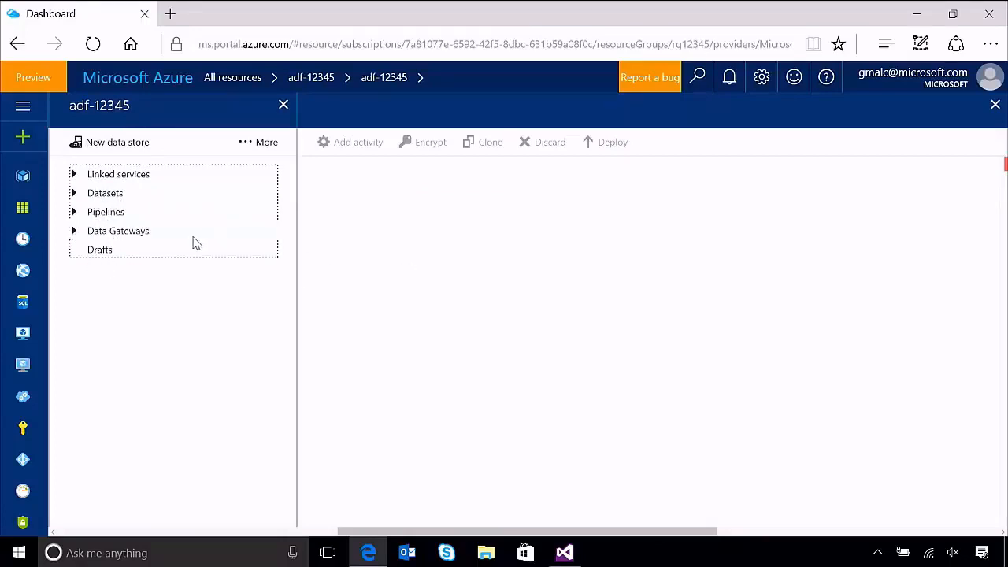
# Step: Expand the linked services of adf-12345 and examine the blob-store definition, including its full connection string
pyautogui.click(75, 175)
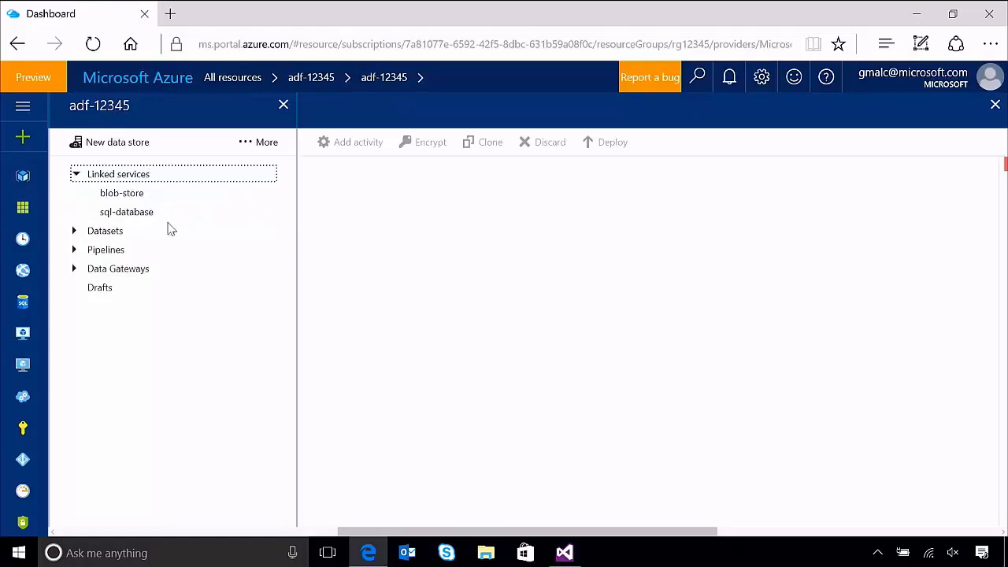
pyautogui.click(136, 198)
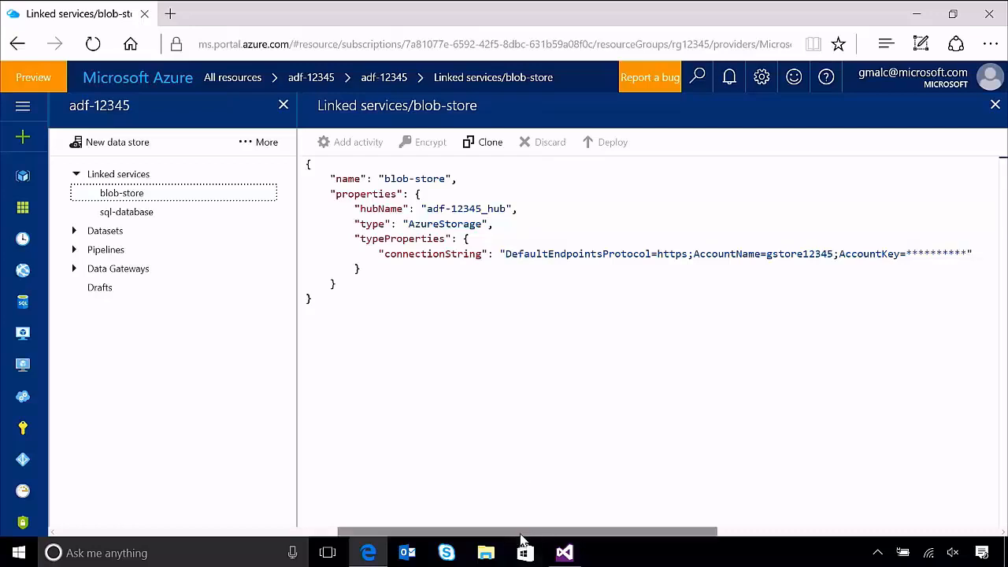
pyautogui.moveTo(522, 531); pyautogui.dragTo(583, 535)
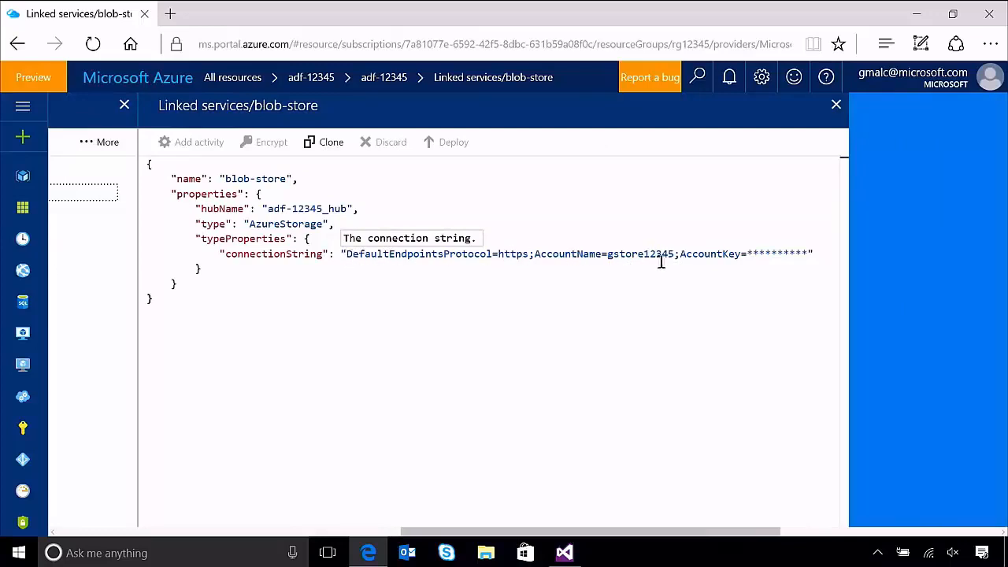
pyautogui.moveTo(674, 537); pyautogui.dragTo(743, 533)
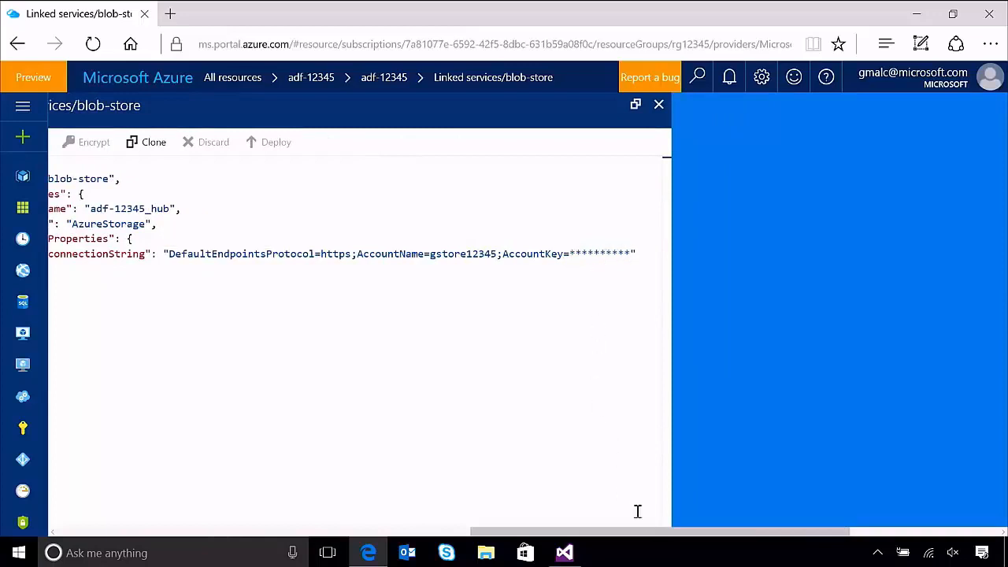
pyautogui.moveTo(657, 536); pyautogui.dragTo(417, 529)
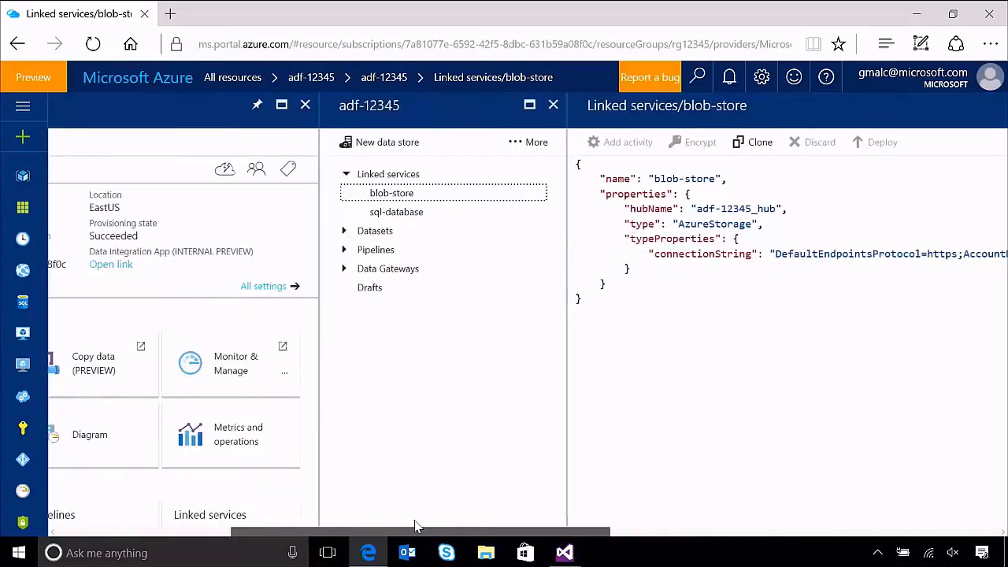
# Step: Open the sql-database linked service and read its connection string through to the end
pyautogui.click(396, 212)
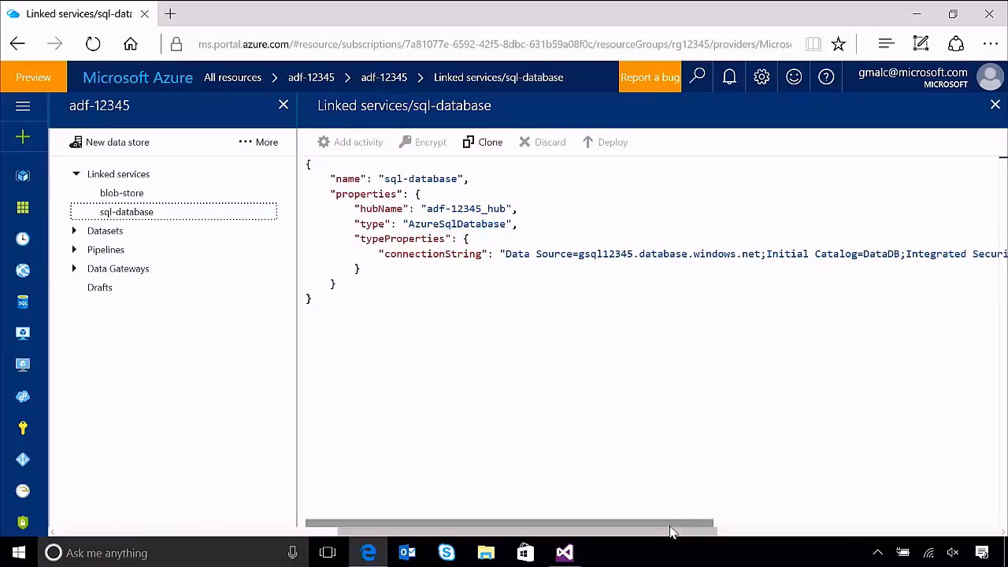
pyautogui.moveTo(678, 524); pyautogui.dragTo(762, 524)
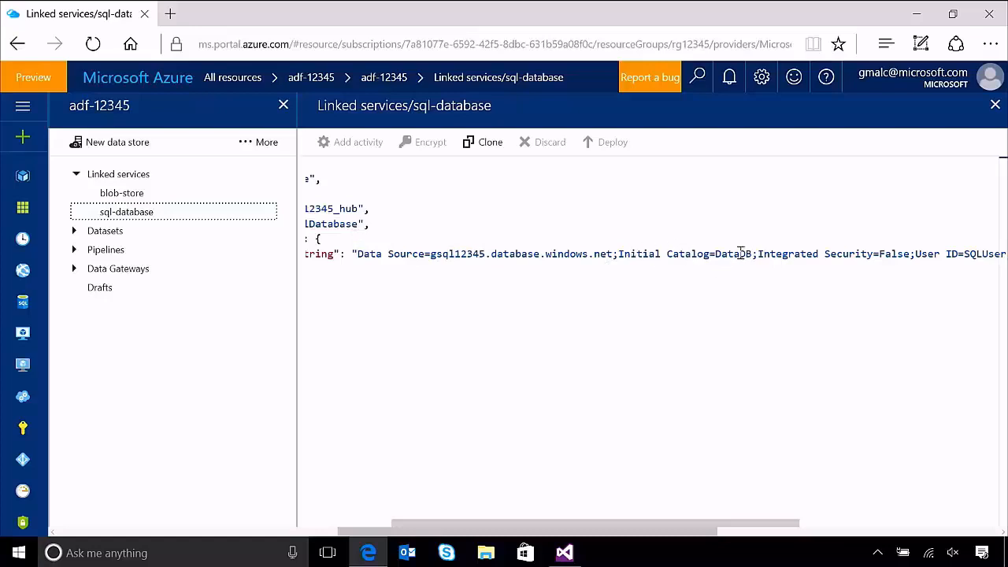
pyautogui.moveTo(785, 526); pyautogui.dragTo(984, 527)
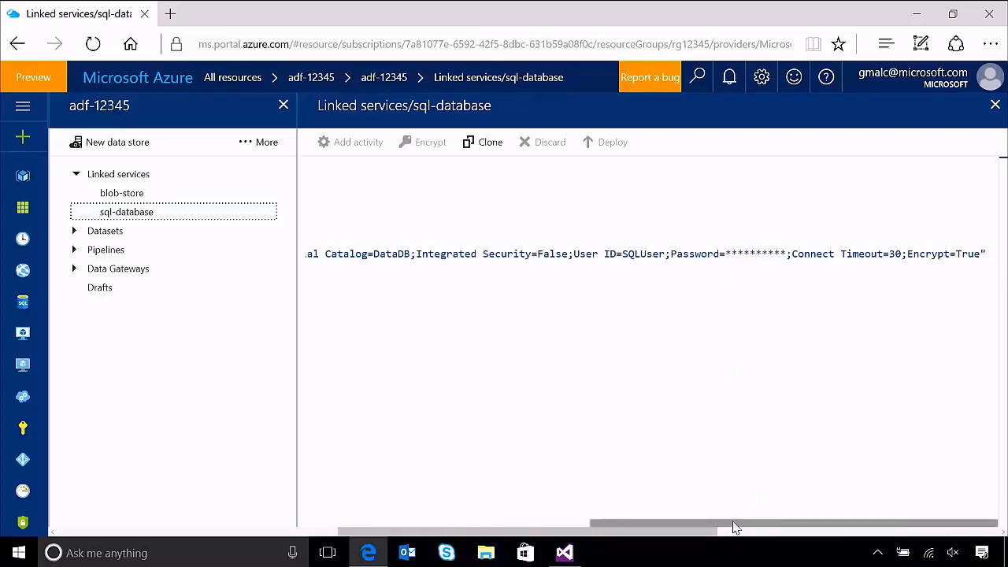
pyautogui.moveTo(734, 527); pyautogui.dragTo(410, 525)
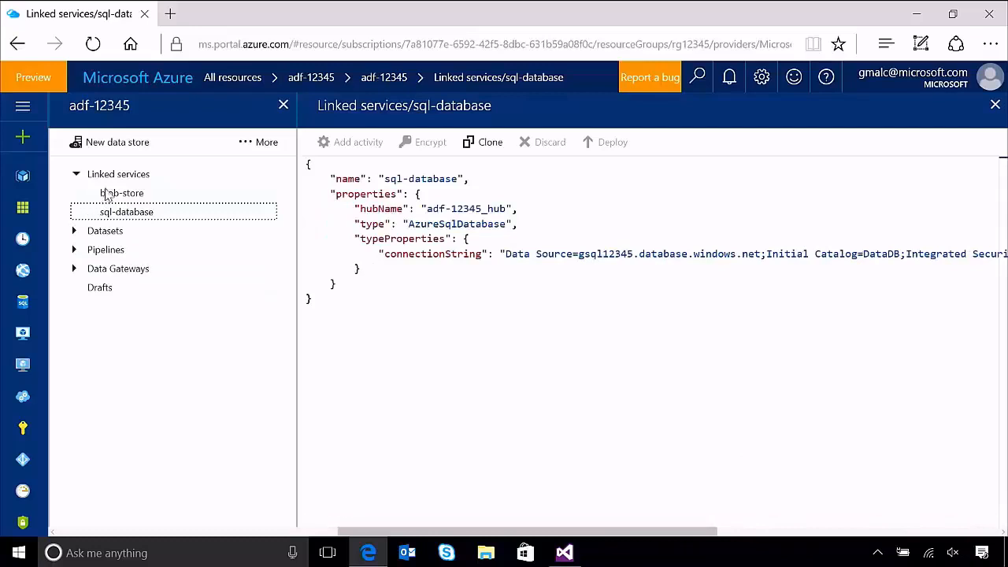
# Step: Expand the datasets and pipelines, then examine the Copy Wizard pipeline's activities, schedule, and input and output dataset definitions
pyautogui.click(76, 235)
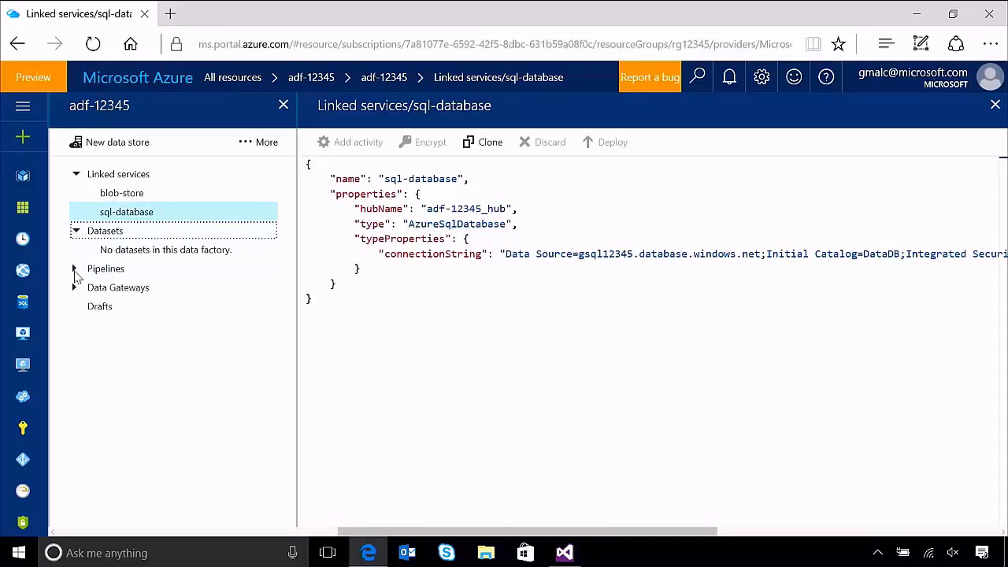
pyautogui.click(75, 269)
pyautogui.click(140, 293)
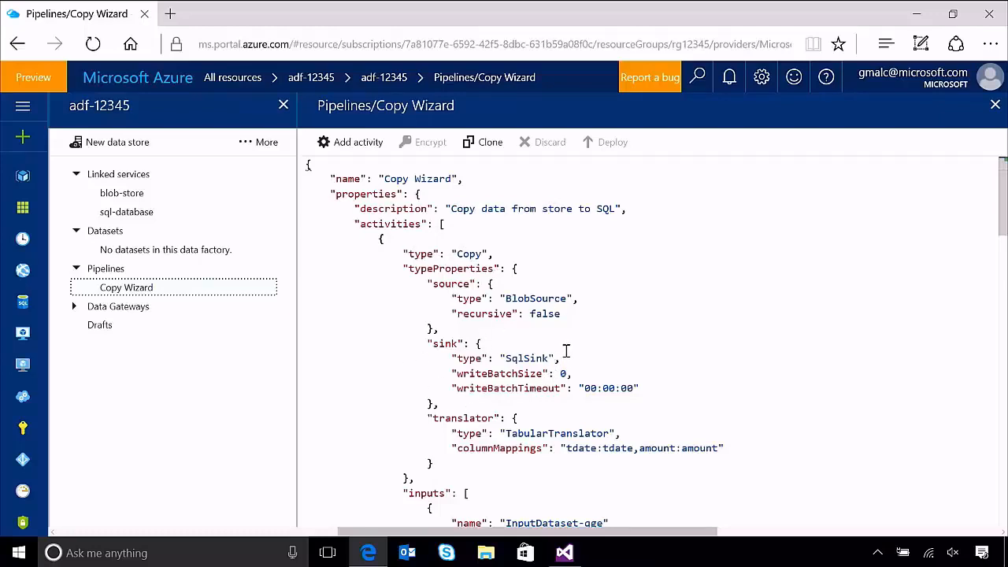
pyautogui.scroll(-3, 566, 351)
pyautogui.scroll(-6, 566, 349)
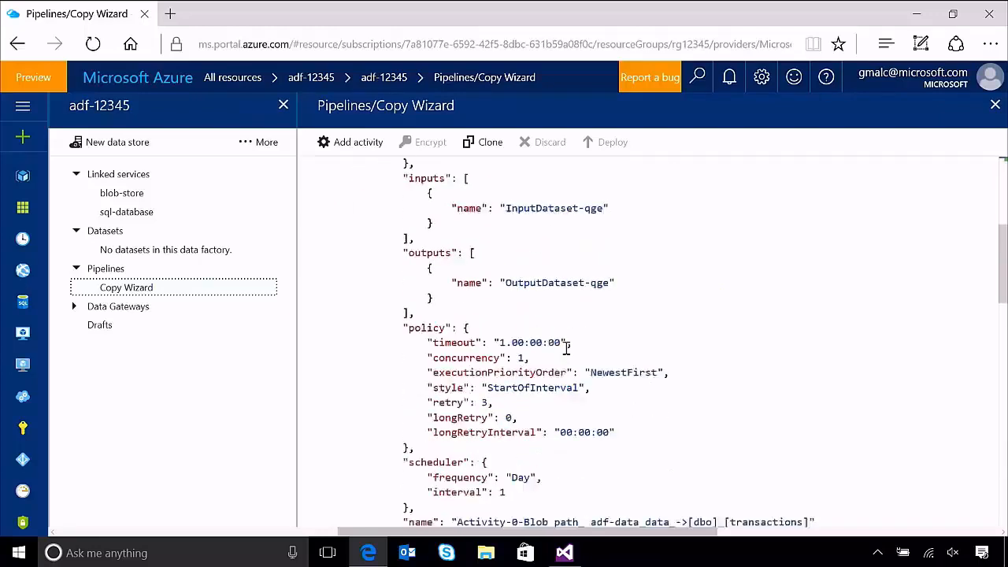
pyautogui.scroll(-4, 567, 344)
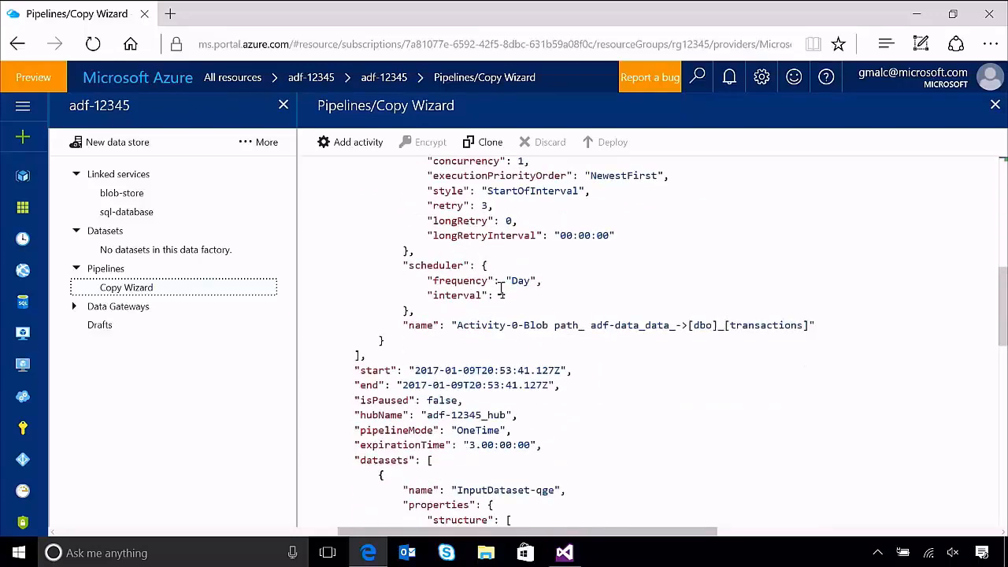
pyautogui.scroll(-3, 501, 290)
pyautogui.scroll(-4, 501, 290)
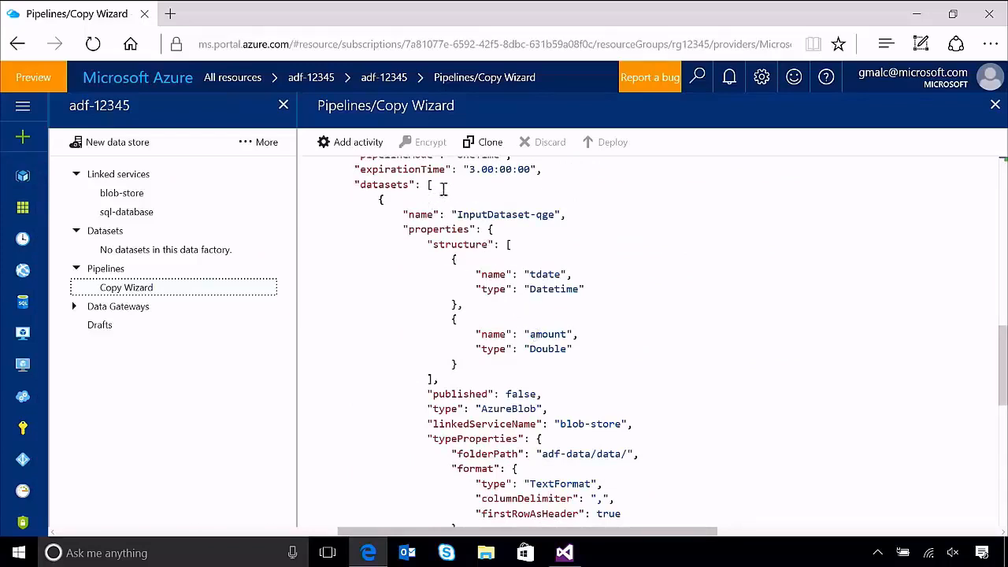
pyautogui.scroll(-1, 490, 315)
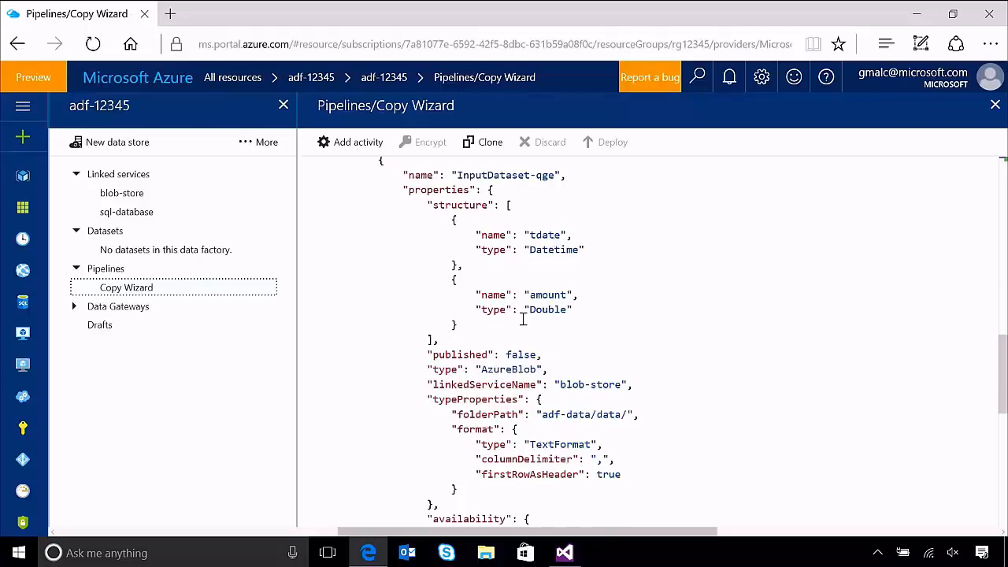
pyautogui.scroll(-2, 523, 319)
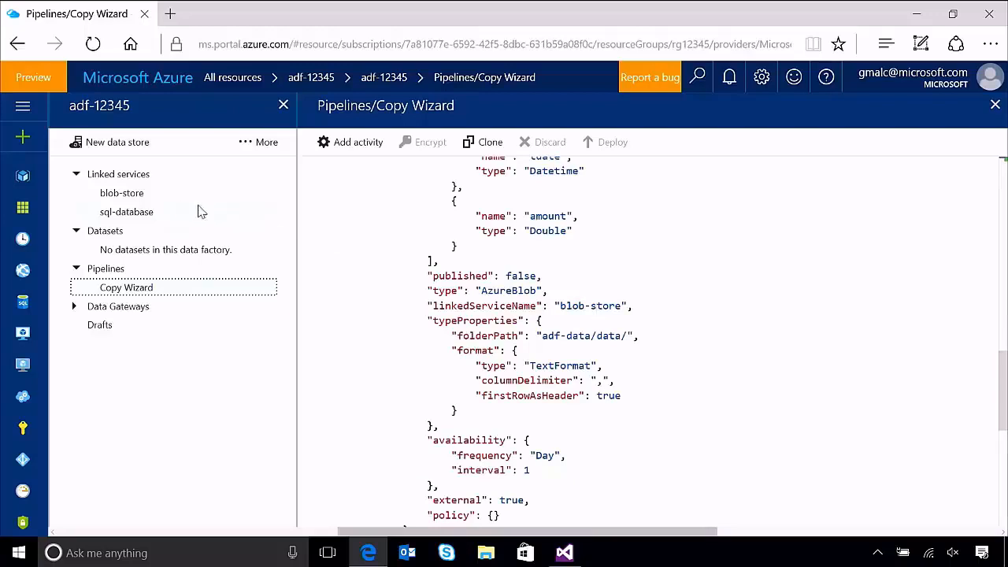
pyautogui.scroll(-7, 587, 299)
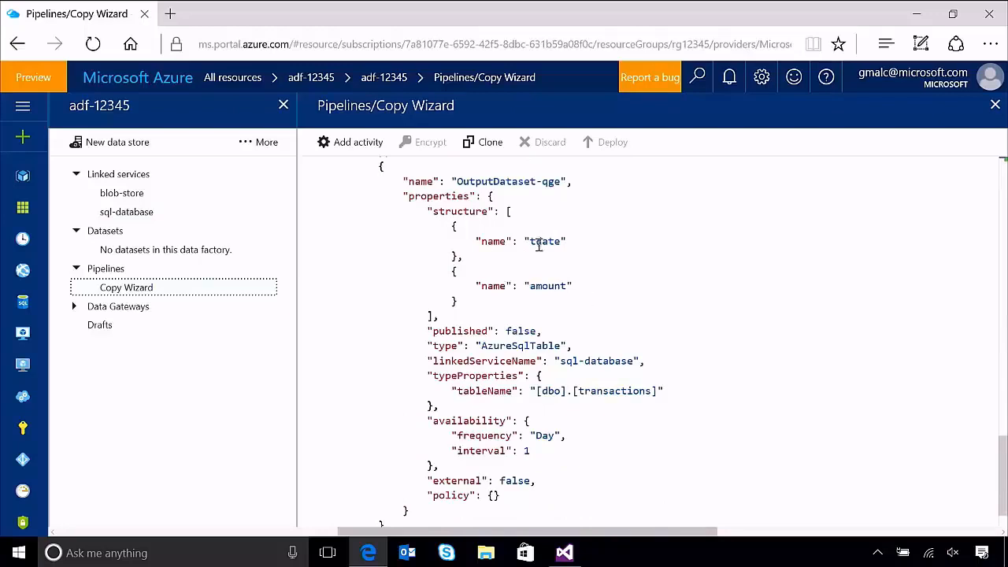
pyautogui.scroll(-1, 555, 292)
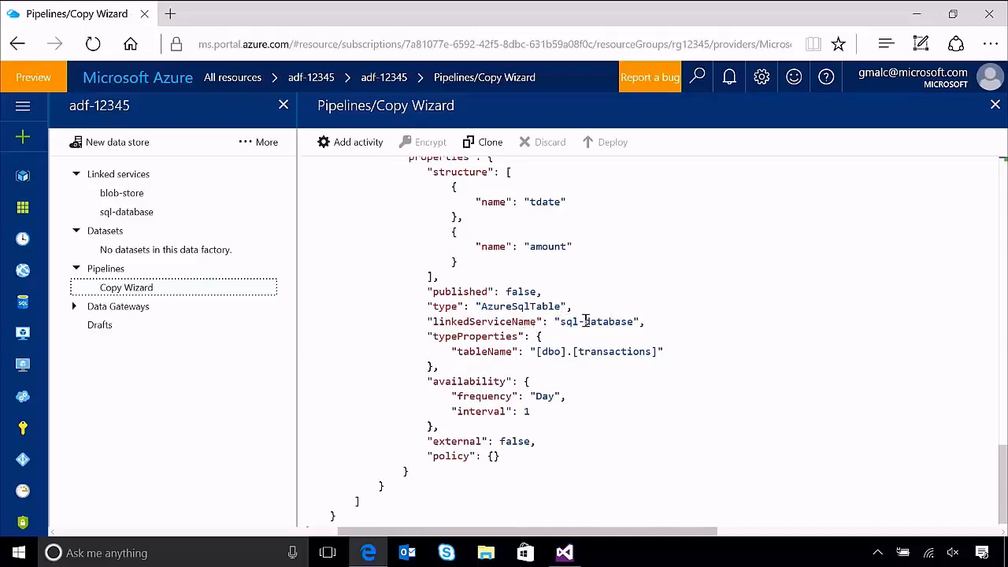
pyautogui.scroll(15, 586, 321)
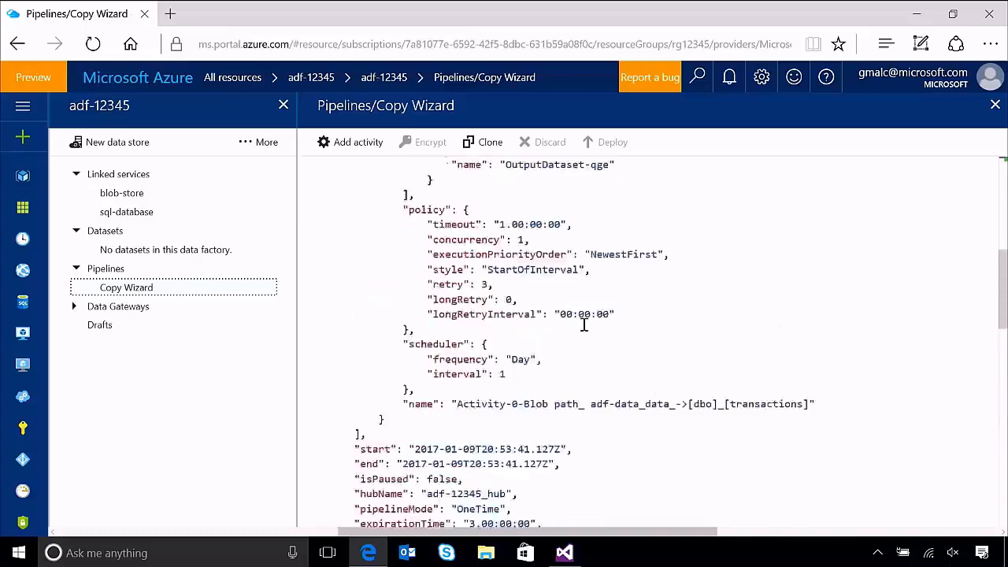
pyautogui.scroll(10, 584, 326)
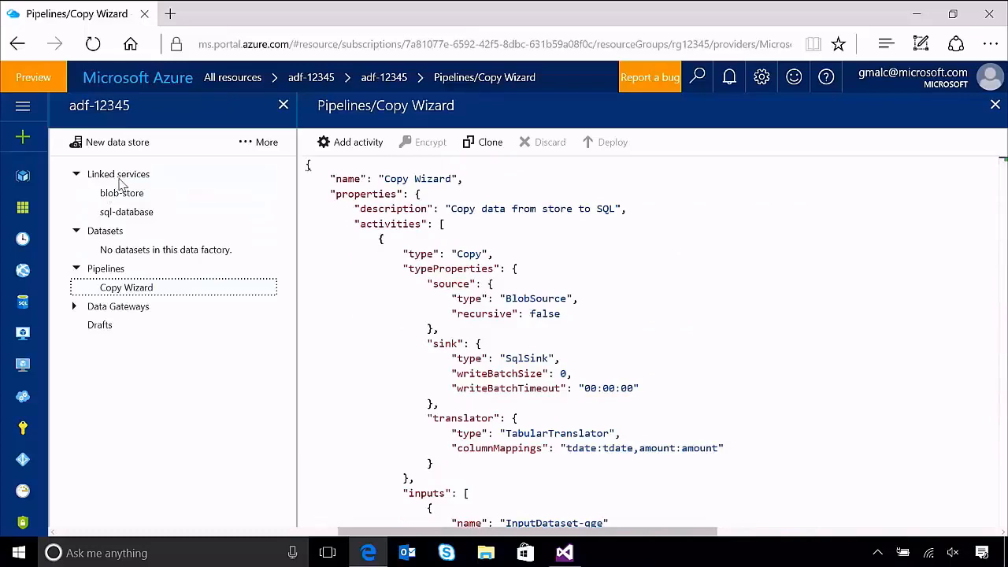
# Step: Create a draft Azure Storage data store to view its JSON template, and discard the draft
pyautogui.click(127, 146)
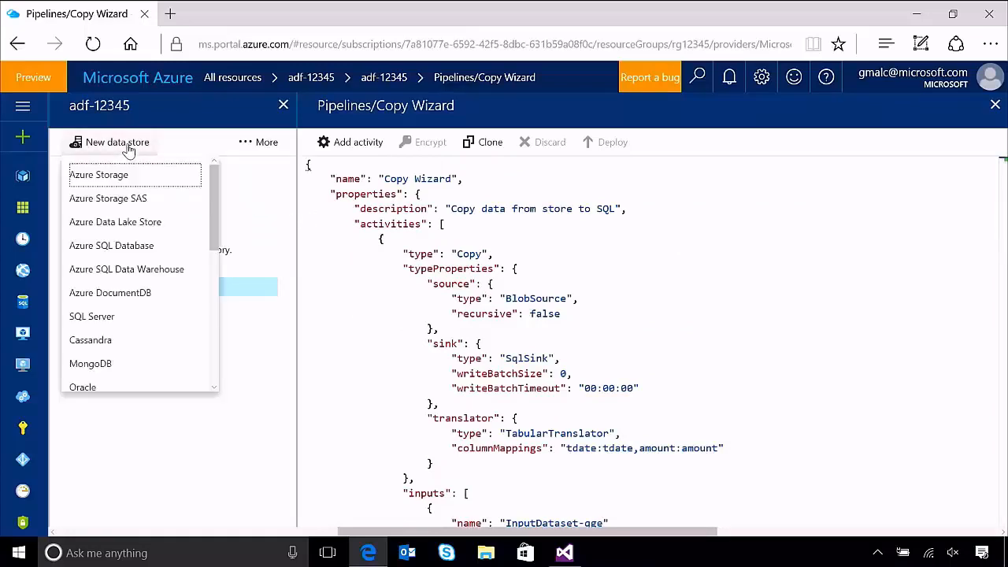
pyautogui.click(102, 181)
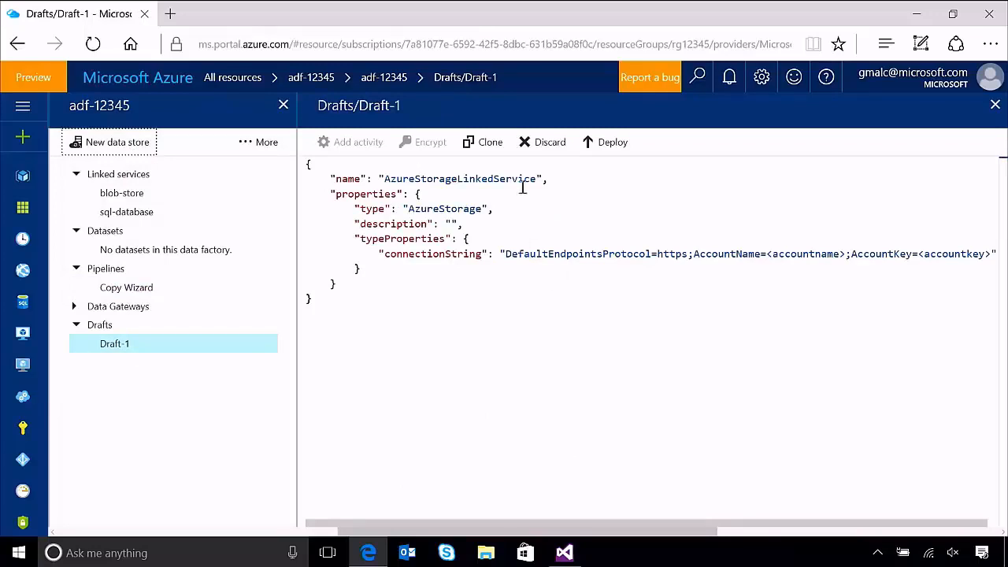
pyautogui.click(549, 143)
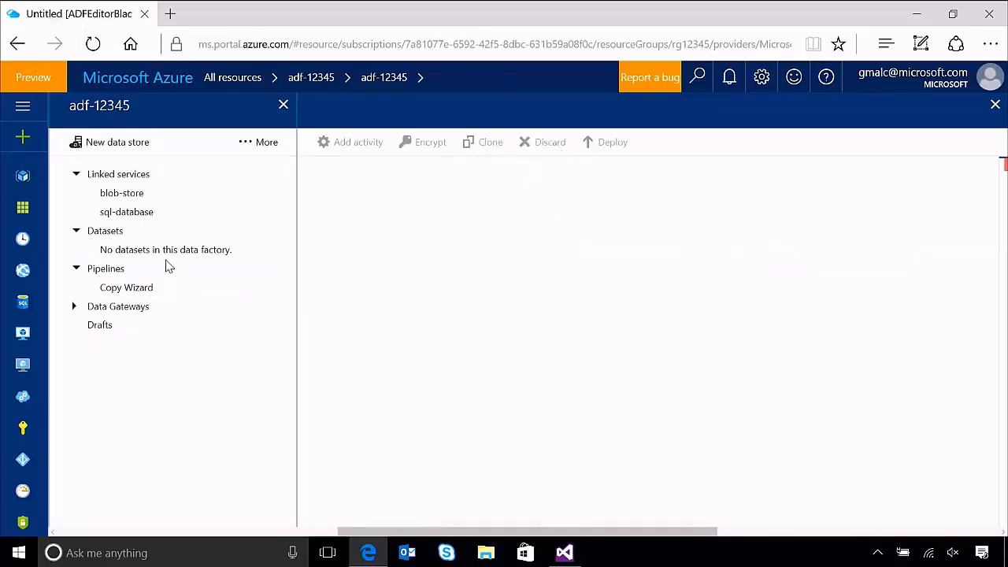
# Step: Create a draft Azure Blob storage dataset to view its JSON template, and discard the draft
pyautogui.click(257, 149)
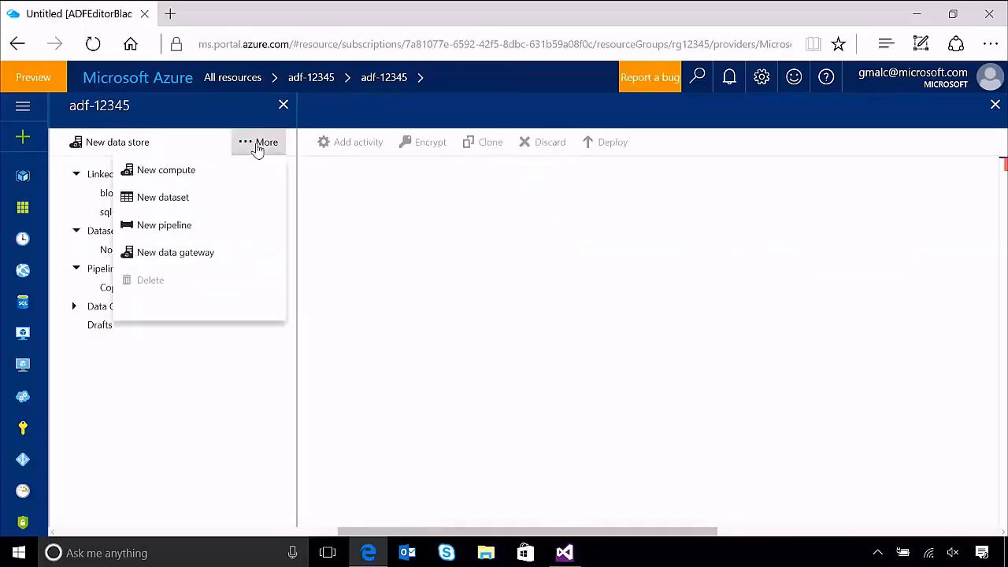
pyautogui.click(180, 206)
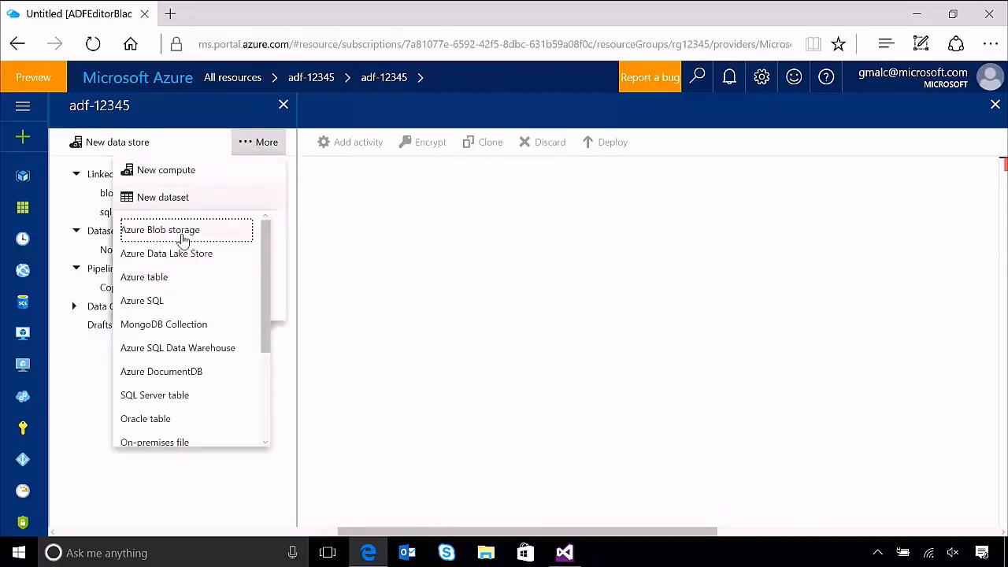
pyautogui.click(175, 234)
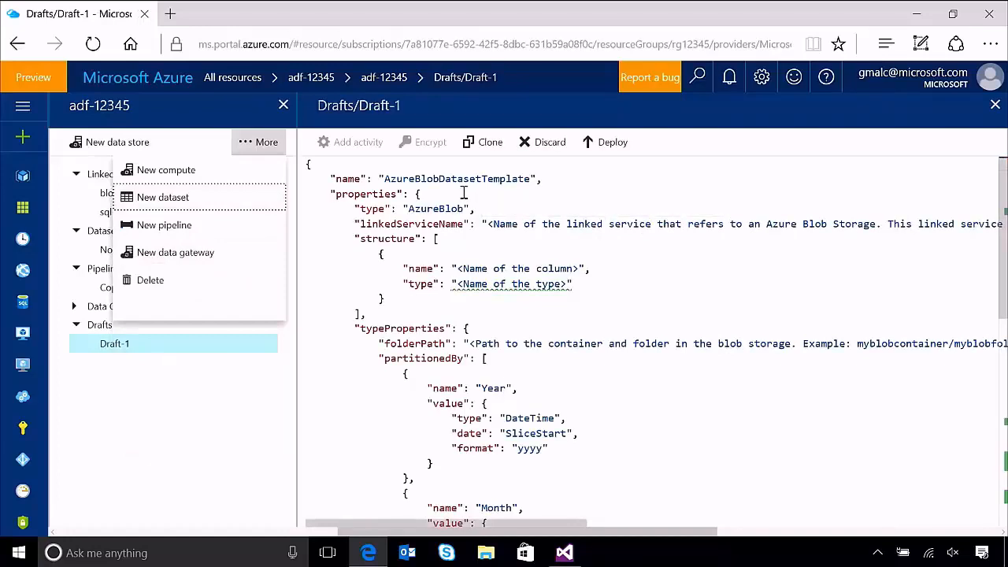
pyautogui.click(549, 142)
# Step: Create a new draft pipeline and review the description, activities, start and end properties in its JSON template
pyautogui.click(264, 146)
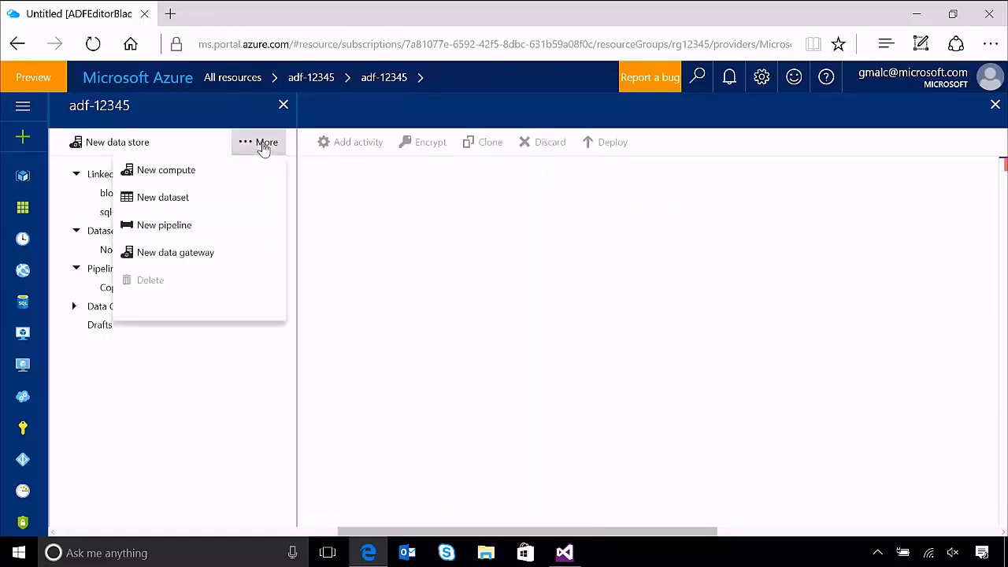
pyautogui.click(169, 229)
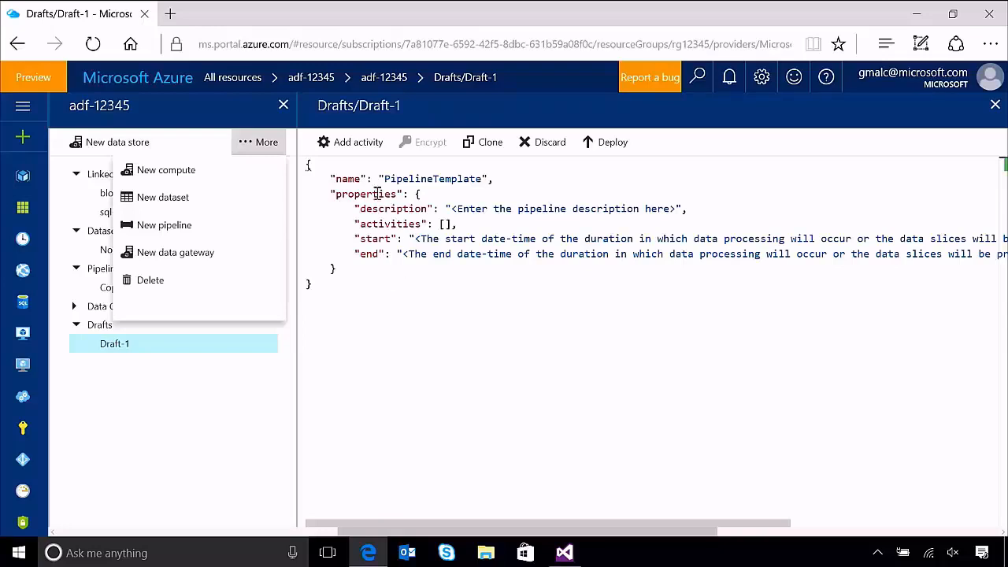
pyautogui.click(480, 271)
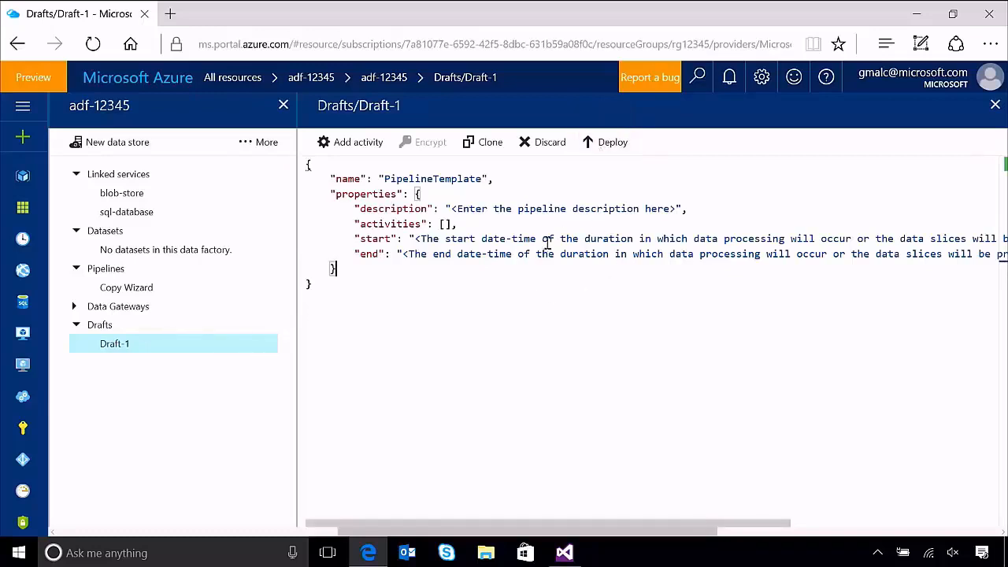
pyautogui.moveTo(556, 233)
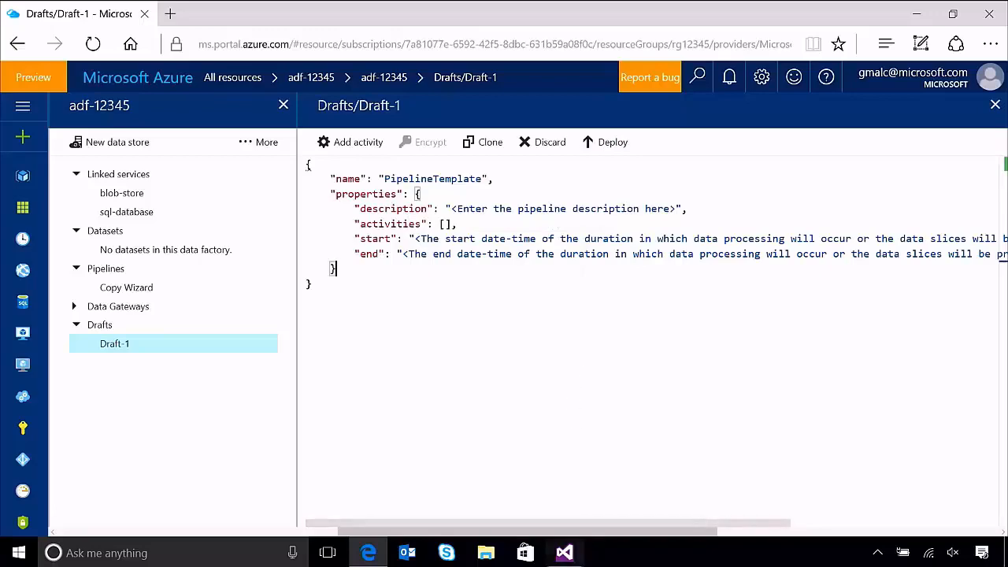
# Step: Switch to Visual Studio, view the DataFactory templates for adding a new project, and cancel without adding one
pyautogui.click(564, 553)
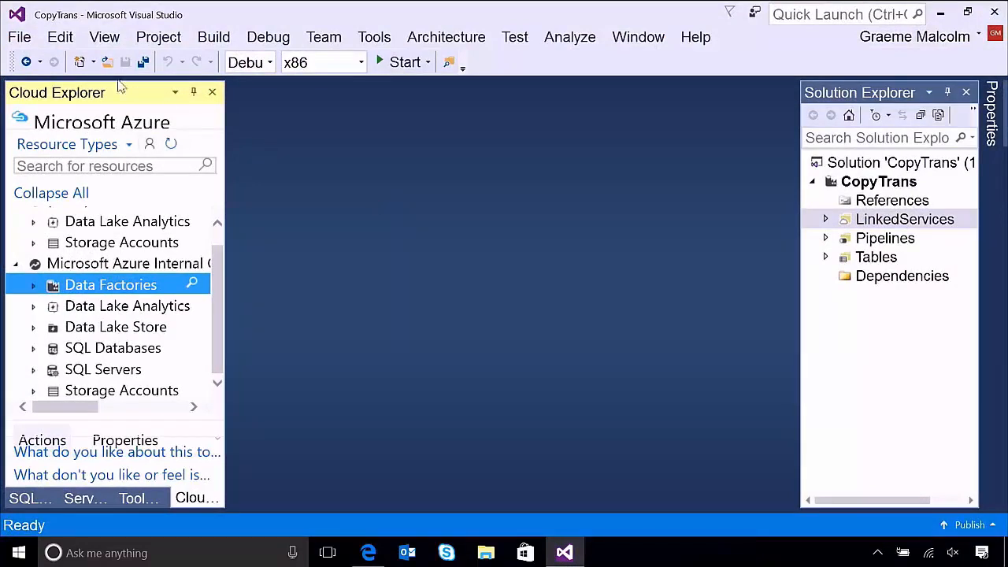
pyautogui.click(18, 37)
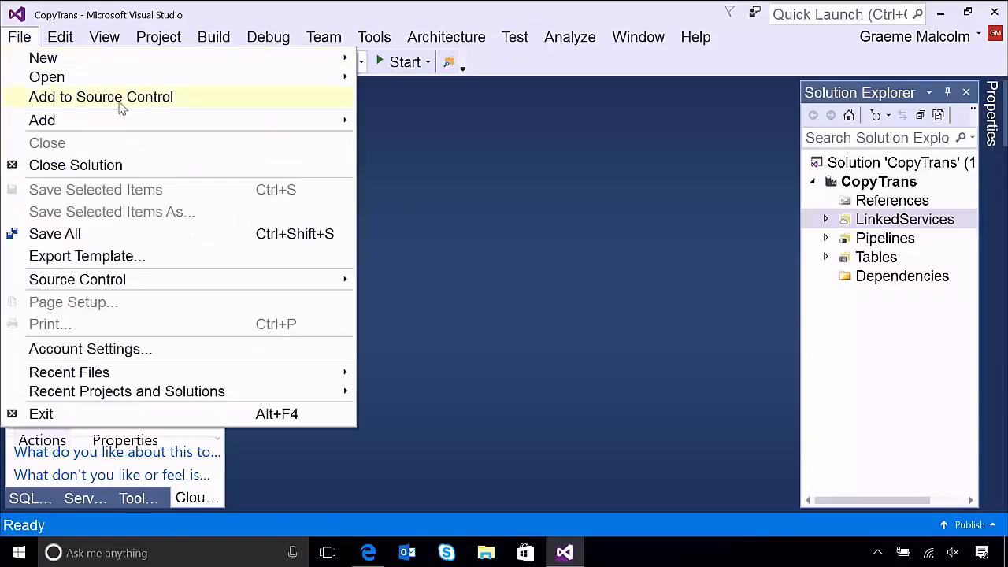
pyautogui.moveTo(129, 123)
pyautogui.click(440, 131)
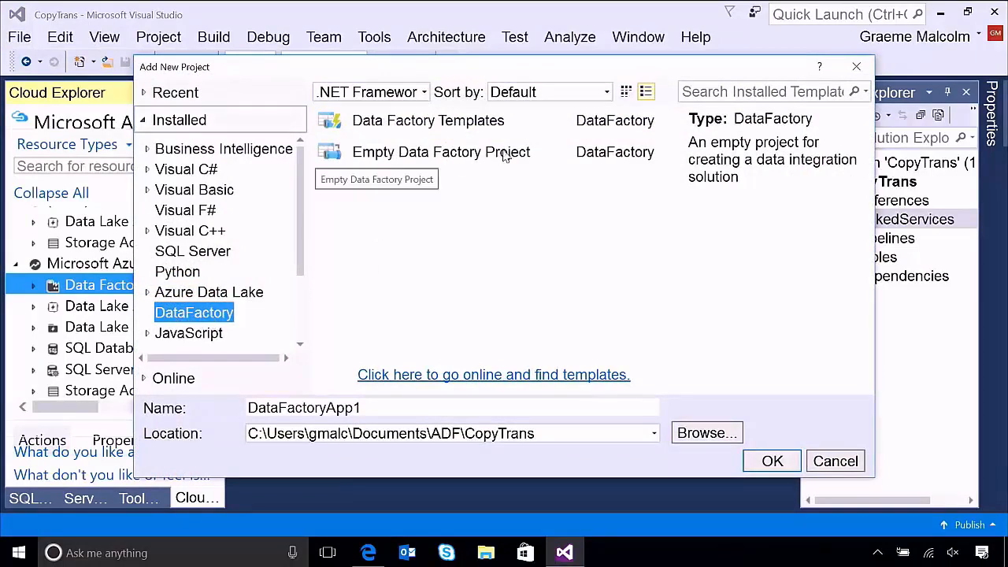
pyautogui.click(846, 466)
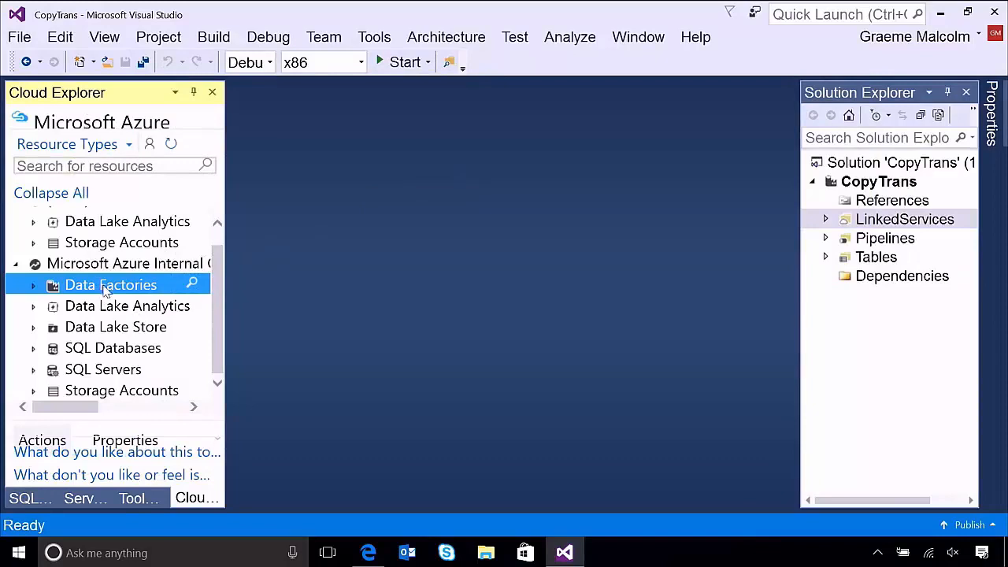
# Step: Expand the adf-12345 data factory in the Azure resource tree and browse its DataSets, LinkedServices and Pipelines
pyautogui.click(43, 289)
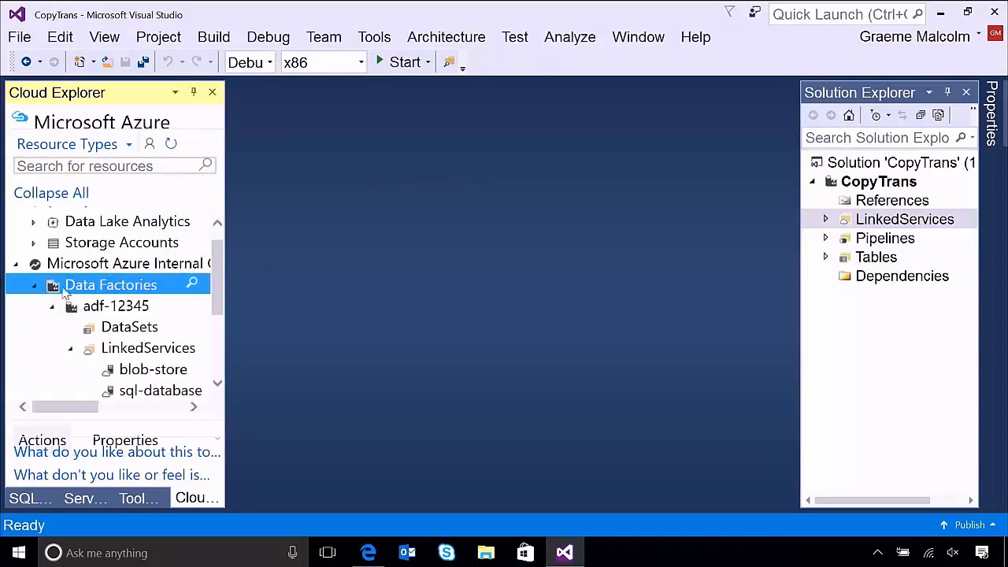
pyautogui.click(71, 349)
pyautogui.click(71, 370)
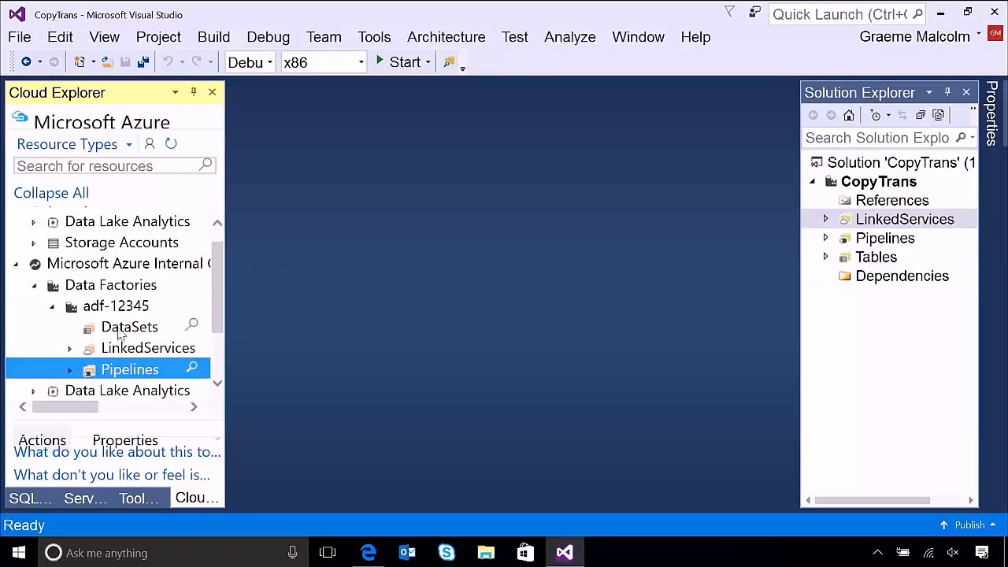
pyautogui.scroll(-2, 136, 347)
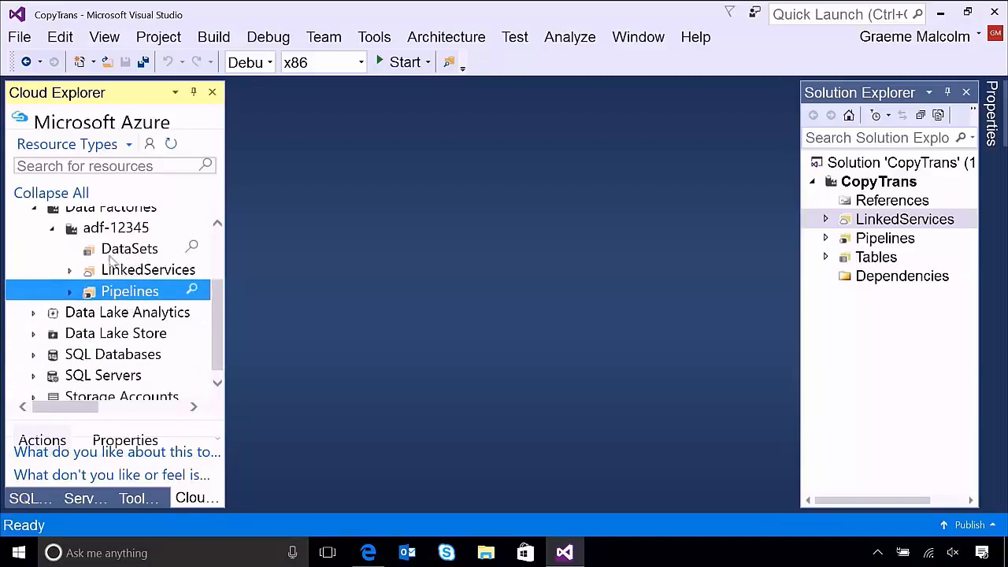
pyautogui.click(71, 270)
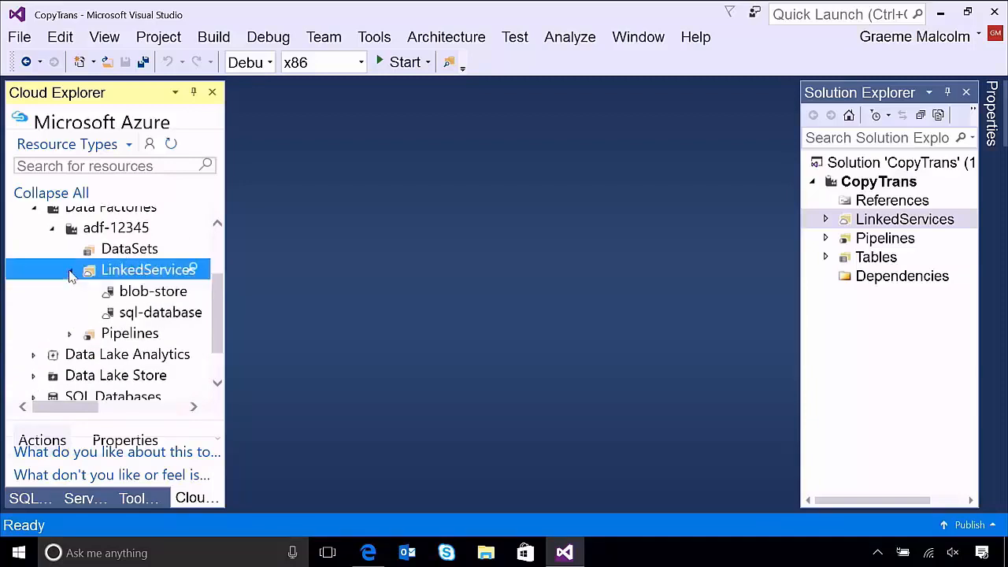
# Step: View the commands available for the deployed blob-store and sql-database linked services without running any
pyautogui.rightClick(160, 298)
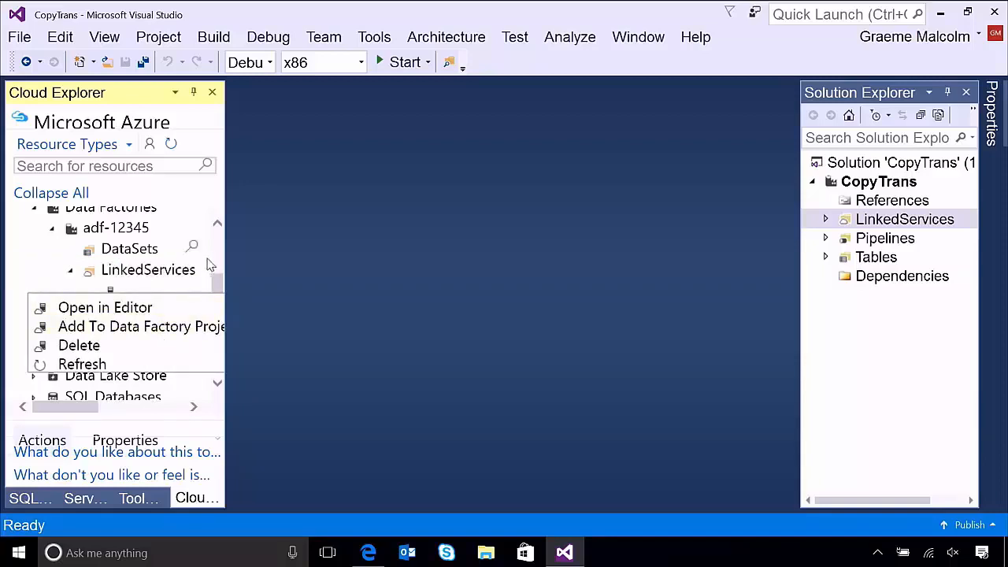
pyautogui.click(191, 288)
pyautogui.rightClick(178, 313)
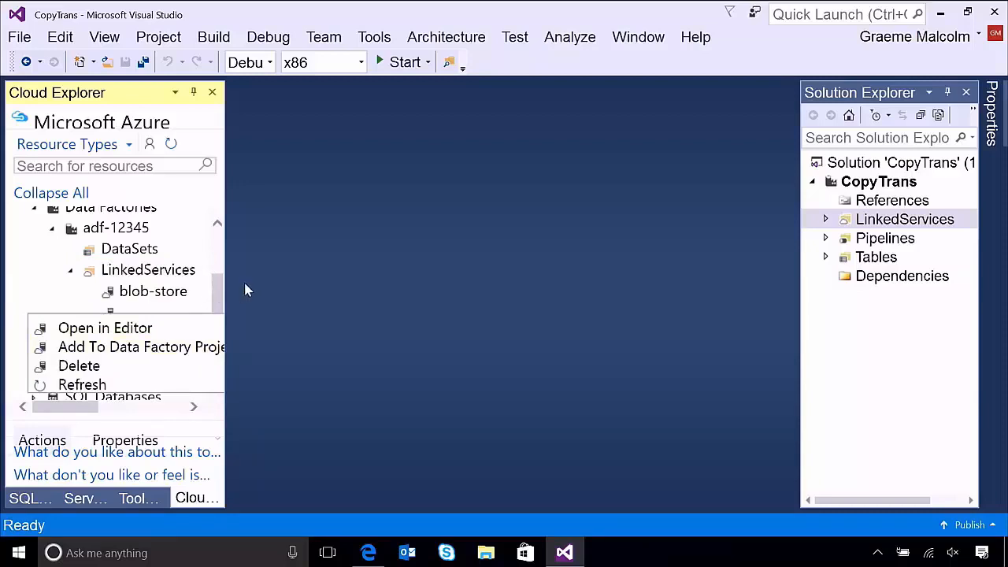
pyautogui.click(198, 313)
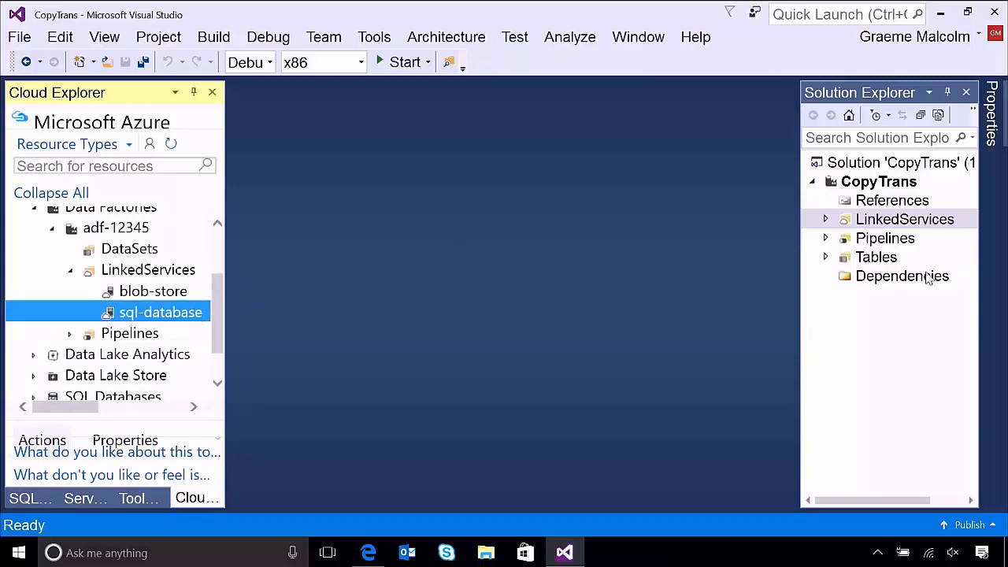
# Step: Open blob-store.json from the CopyTrans project's LinkedServices, review its definition, and close it
pyautogui.click(826, 220)
pyautogui.doubleClick(936, 241)
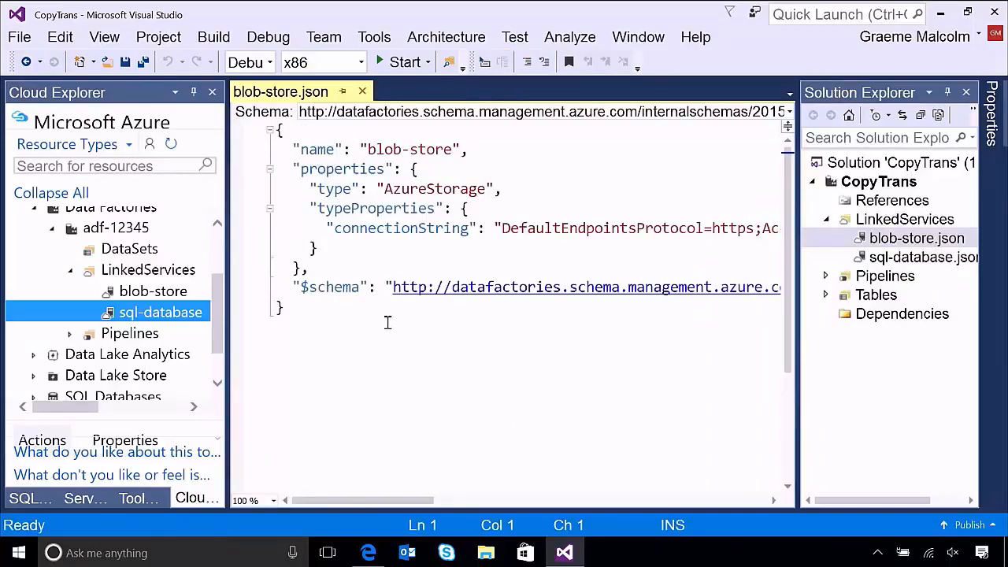
pyautogui.click(362, 91)
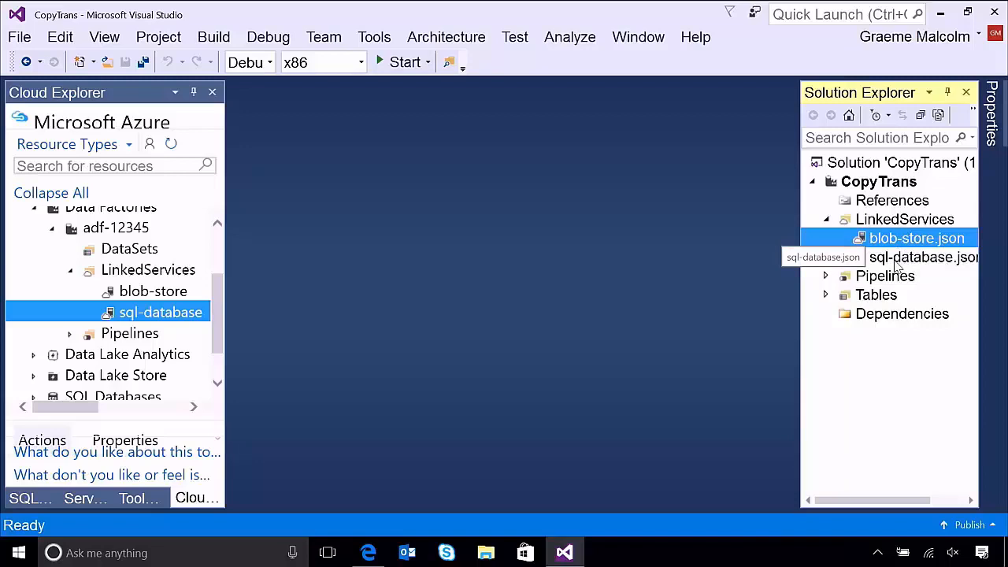
# Step: Open transactions-txt.json from the project's Tables and review its structure, linked service, format and availability settings
pyautogui.click(827, 297)
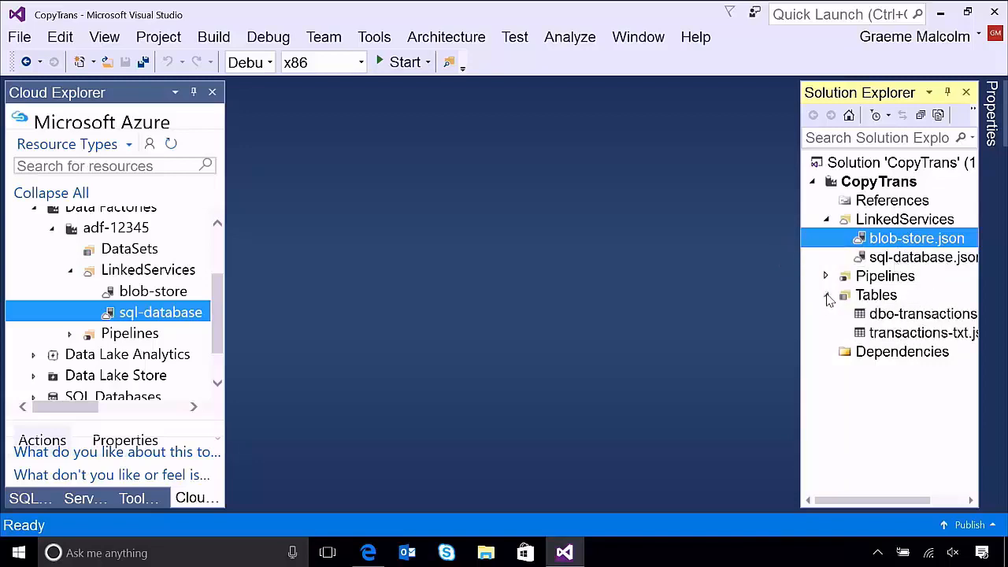
pyautogui.doubleClick(923, 334)
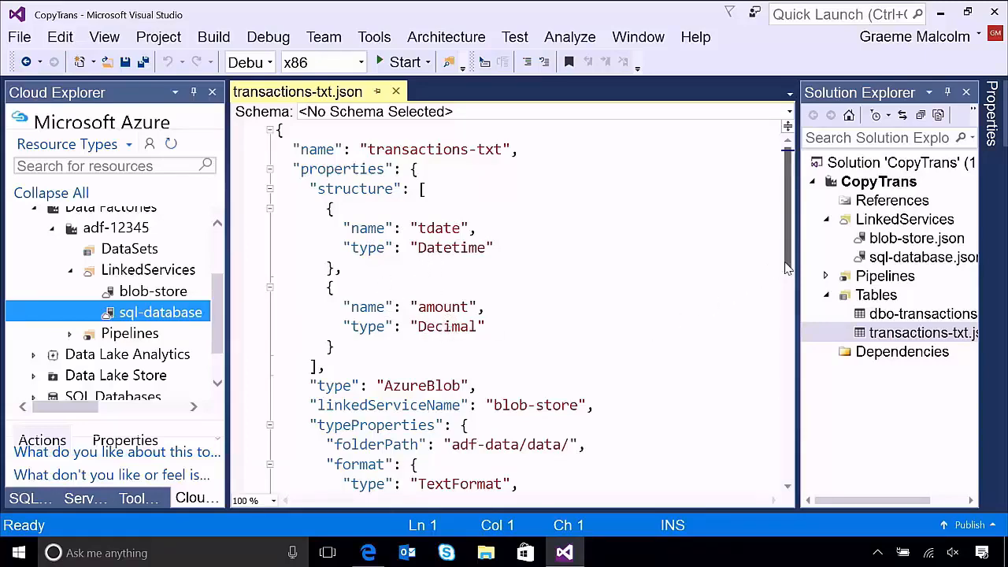
pyautogui.moveTo(787, 268); pyautogui.dragTo(787, 317)
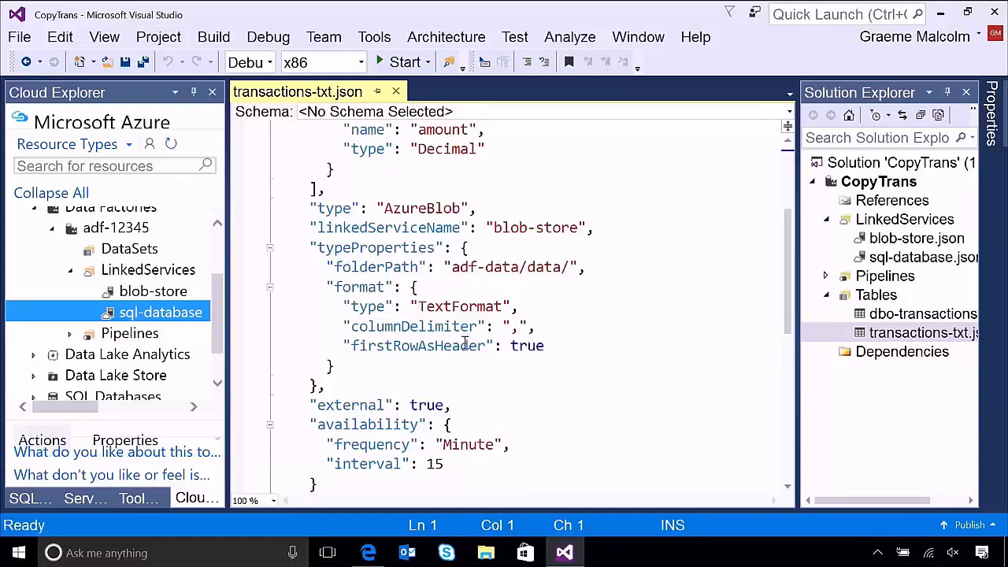
pyautogui.scroll(-2, 466, 338)
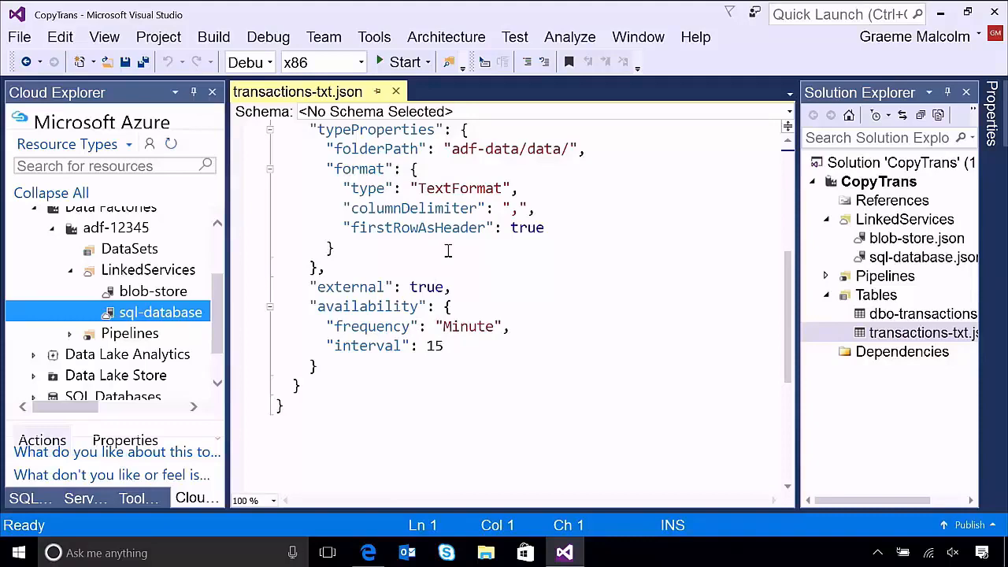
# Step: Open the dbo-transactions.json table definition and review its linked service, structure, table name and availability
pyautogui.doubleClick(945, 318)
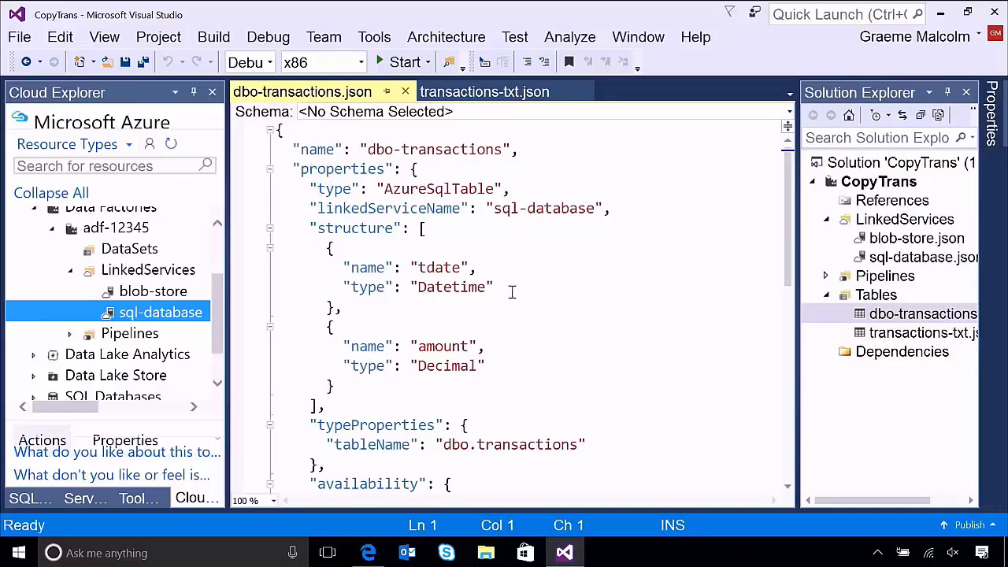
pyautogui.scroll(-2, 506, 292)
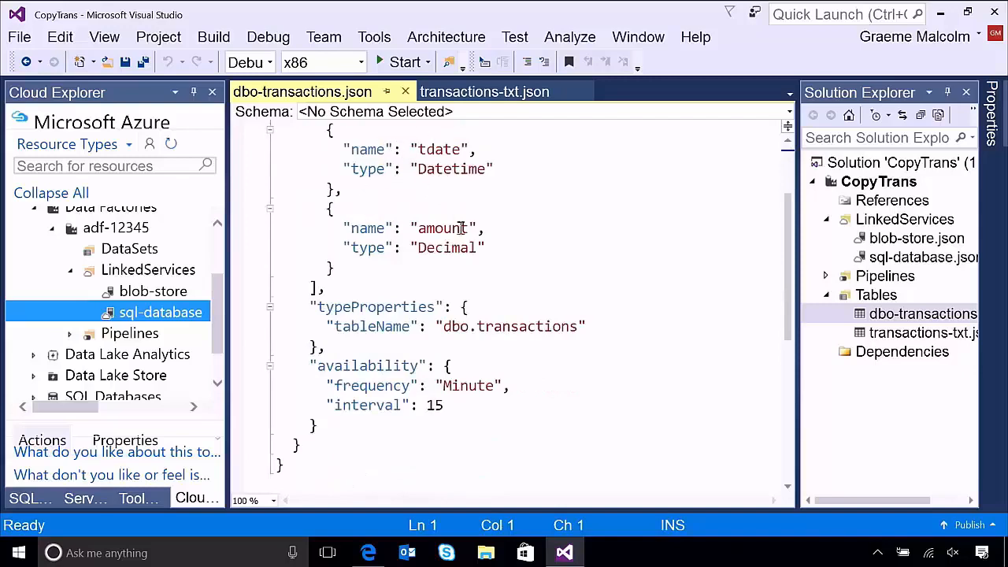
pyautogui.scroll(-1, 432, 306)
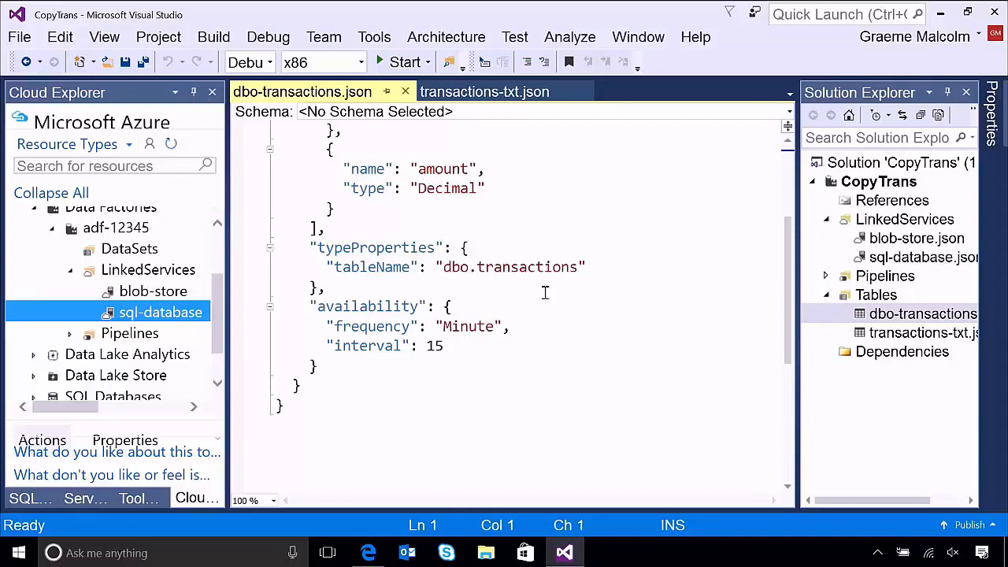
pyautogui.scroll(1, 545, 292)
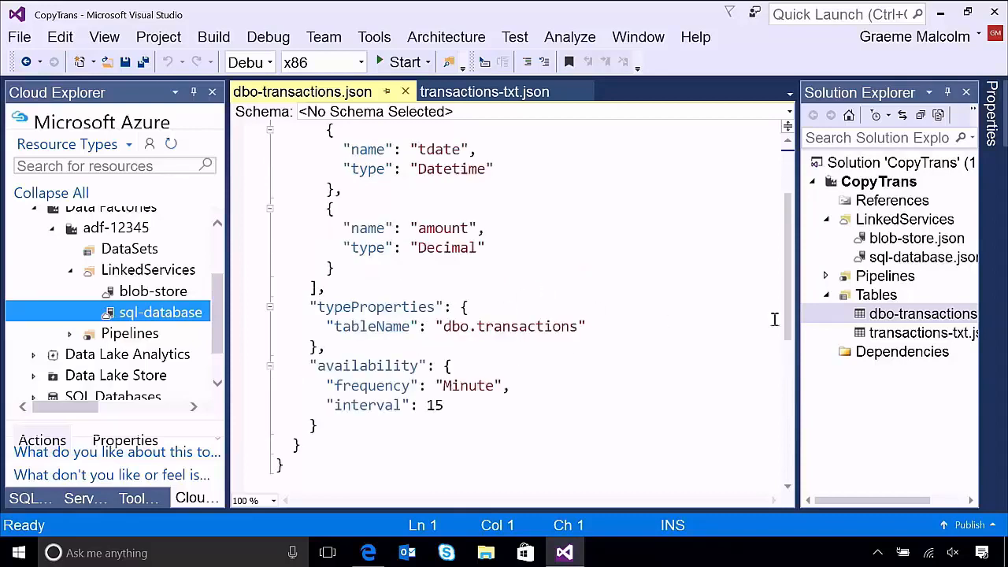
# Step: Open the copytrans.json pipeline, enlarge its diagram for viewing, and give the editor space to the JSON code
pyautogui.click(826, 275)
pyautogui.doubleClick(917, 296)
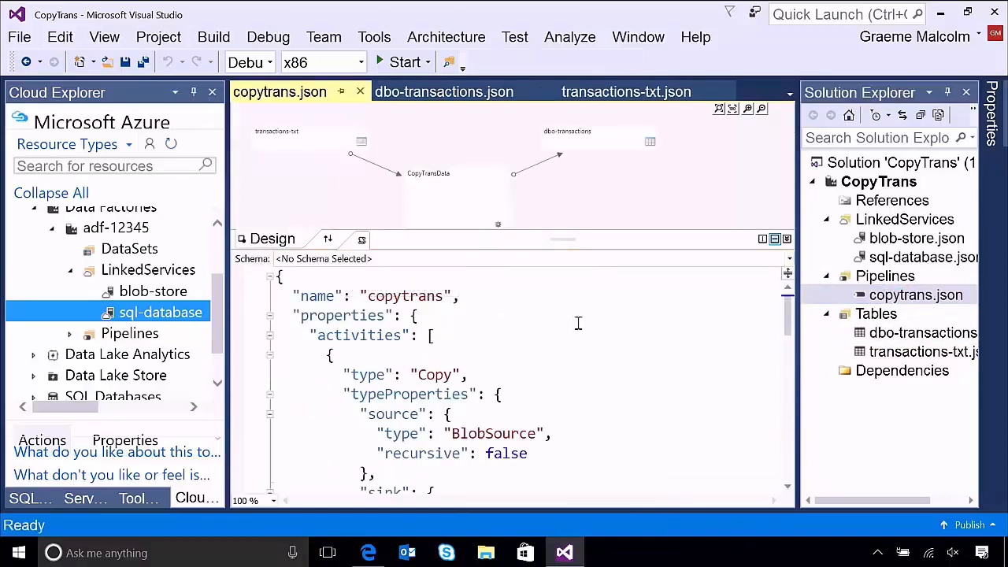
pyautogui.moveTo(568, 241); pyautogui.dragTo(569, 364)
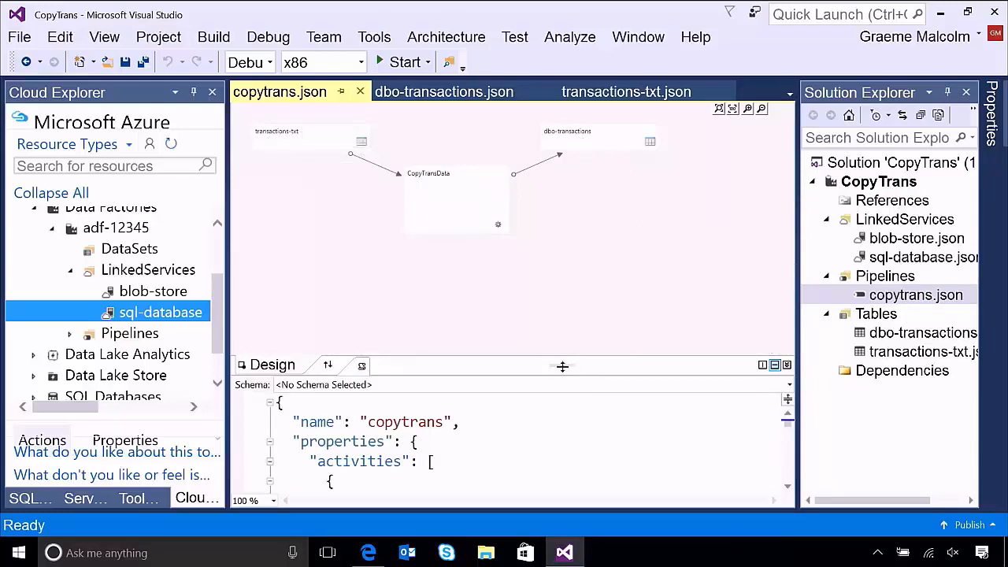
pyautogui.moveTo(562, 366); pyautogui.dragTo(546, 108)
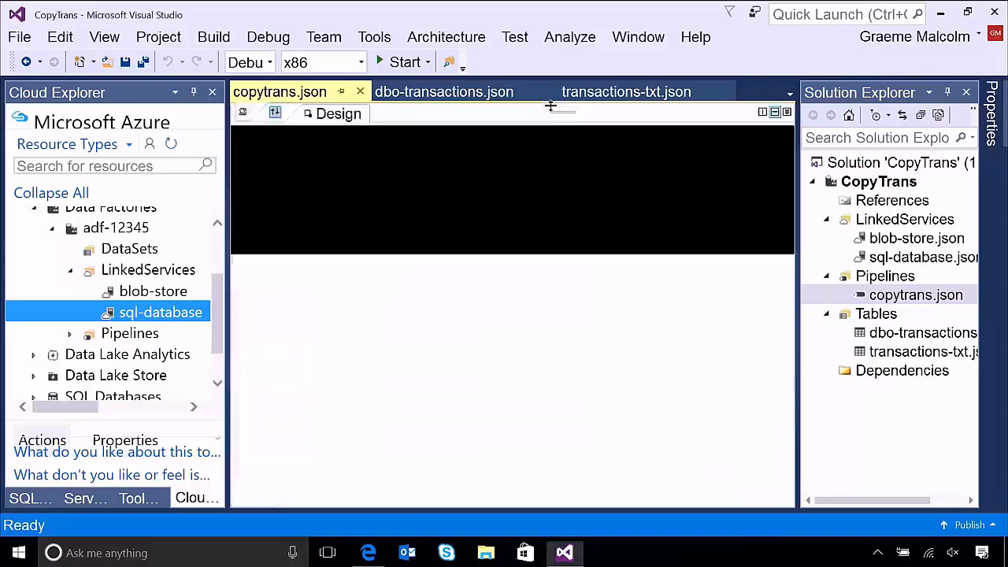
pyautogui.click(504, 209)
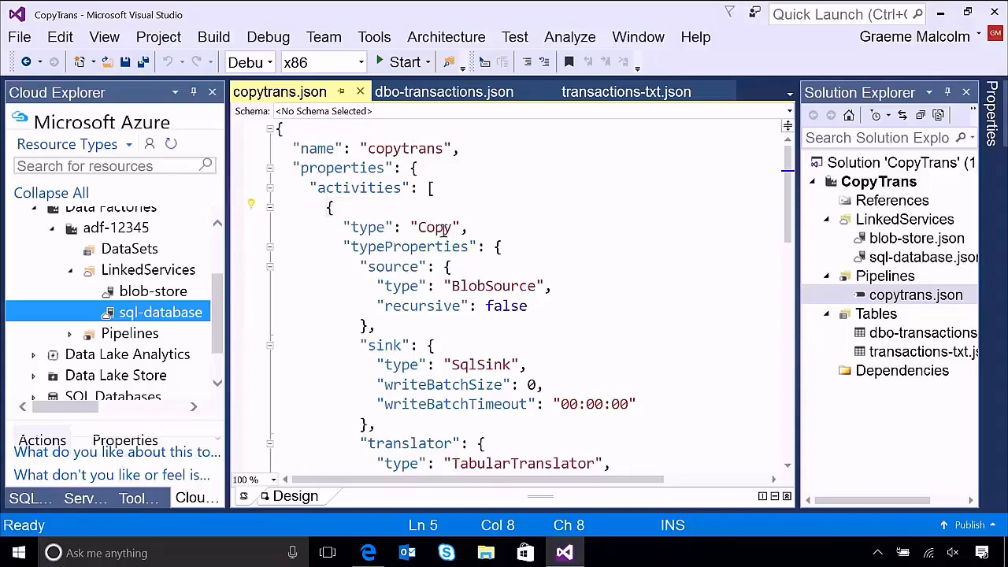
# Step: Examine the Copy activity's source, sink, column mappings, inputs and outputs, and the pipeline mode in the copytrans JSON
pyautogui.scroll(-1, 409, 272)
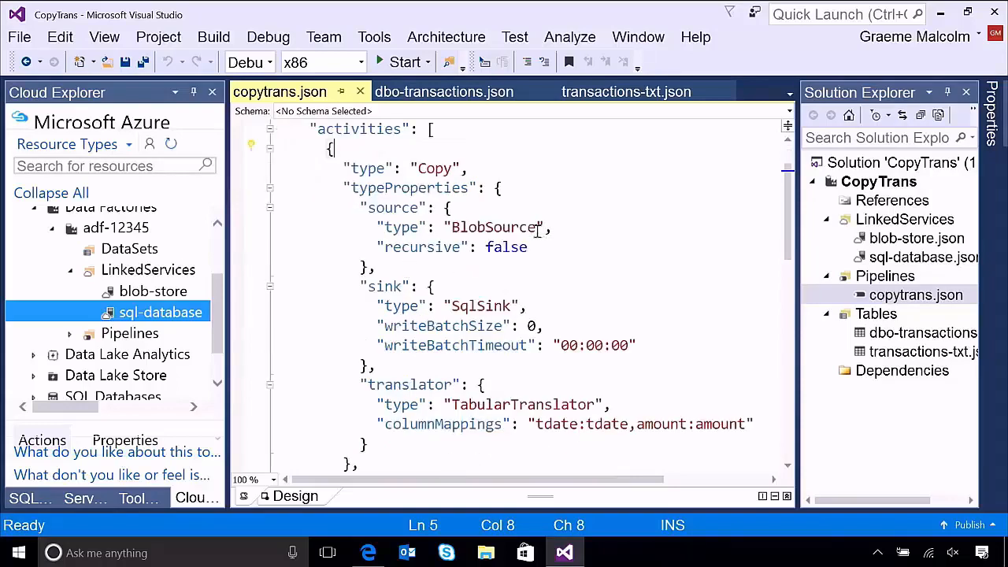
pyautogui.scroll(-1, 486, 236)
pyautogui.scroll(-1, 449, 230)
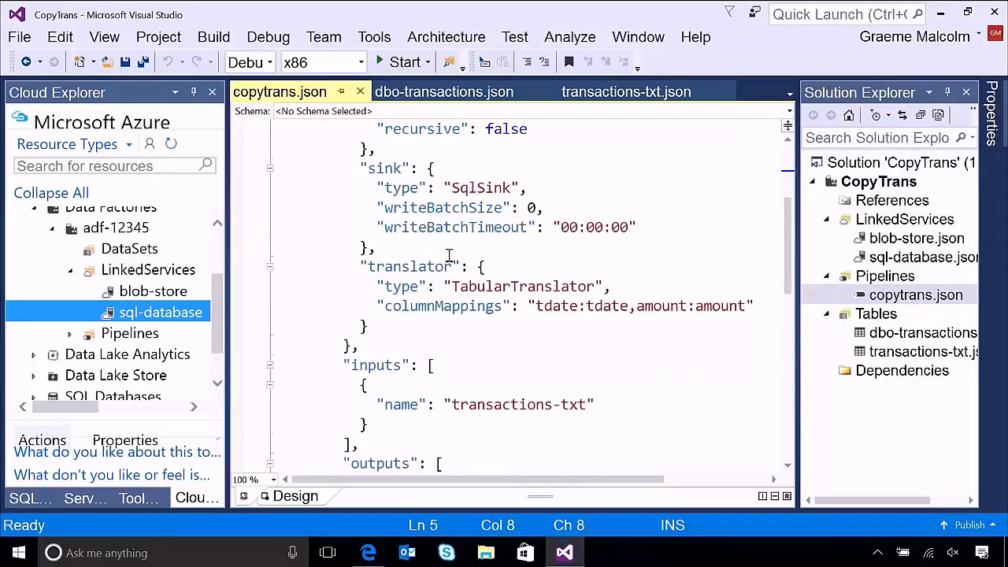
pyautogui.scroll(-1, 449, 257)
pyautogui.scroll(-1, 443, 252)
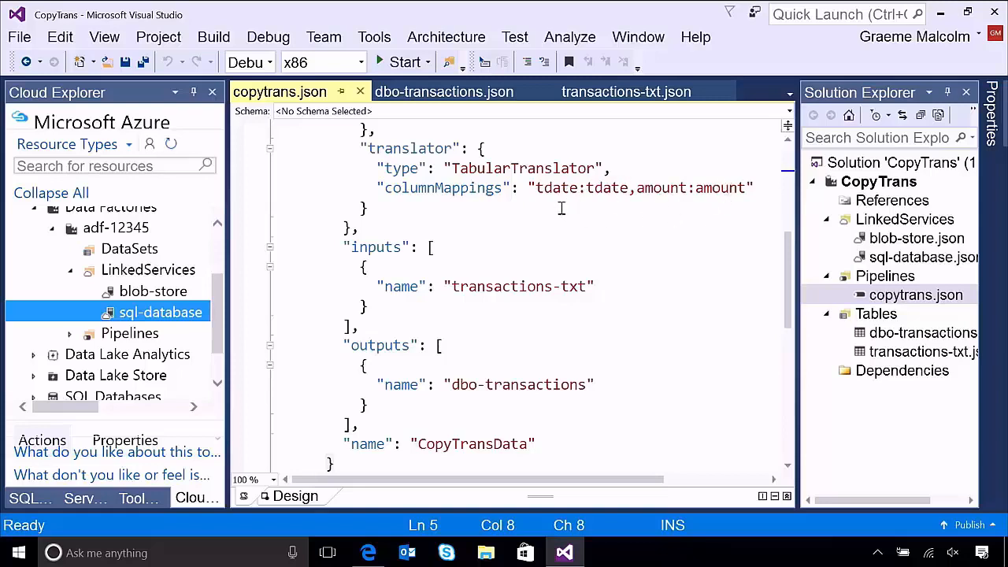
pyautogui.scroll(-1, 481, 233)
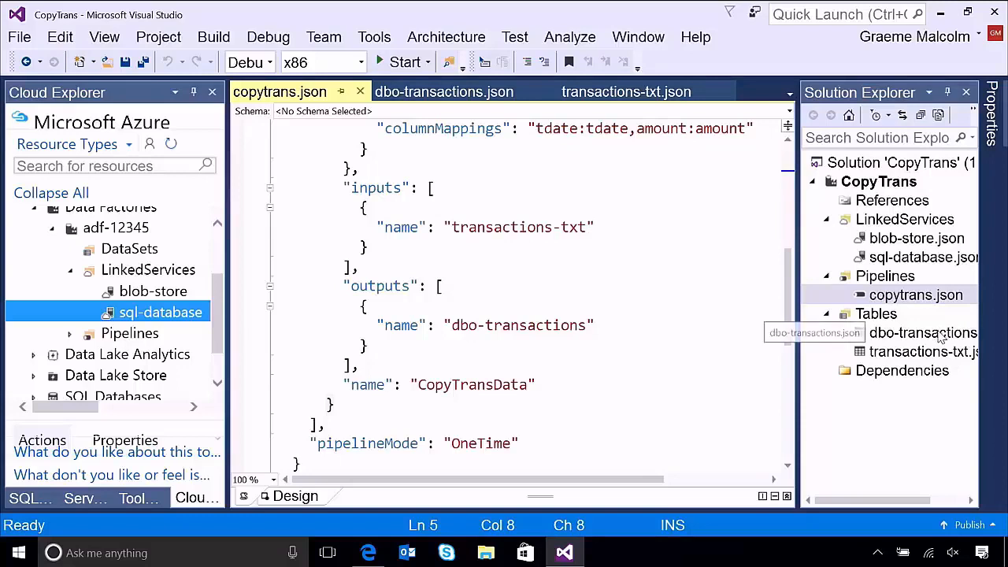
pyautogui.scroll(-2, 515, 282)
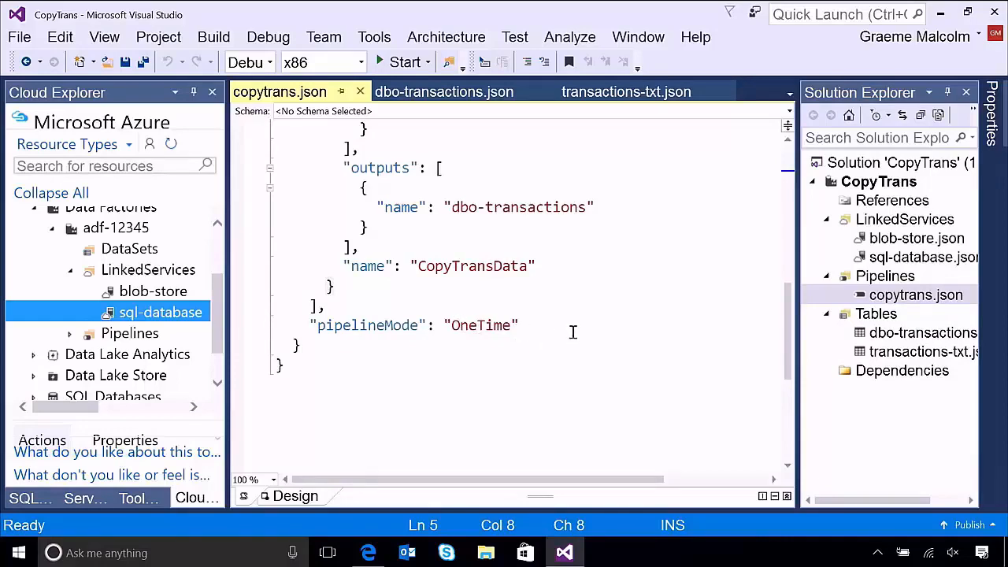
pyautogui.scroll(4, 572, 331)
pyautogui.scroll(3, 573, 328)
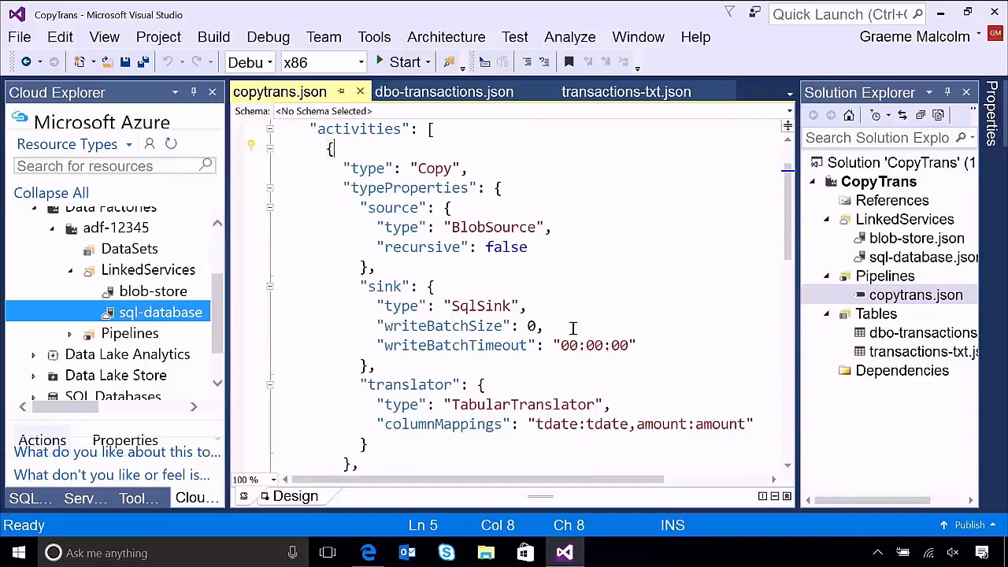
# Step: View the data of the dbo.transactions table in the DataDB database
pyautogui.click(32, 498)
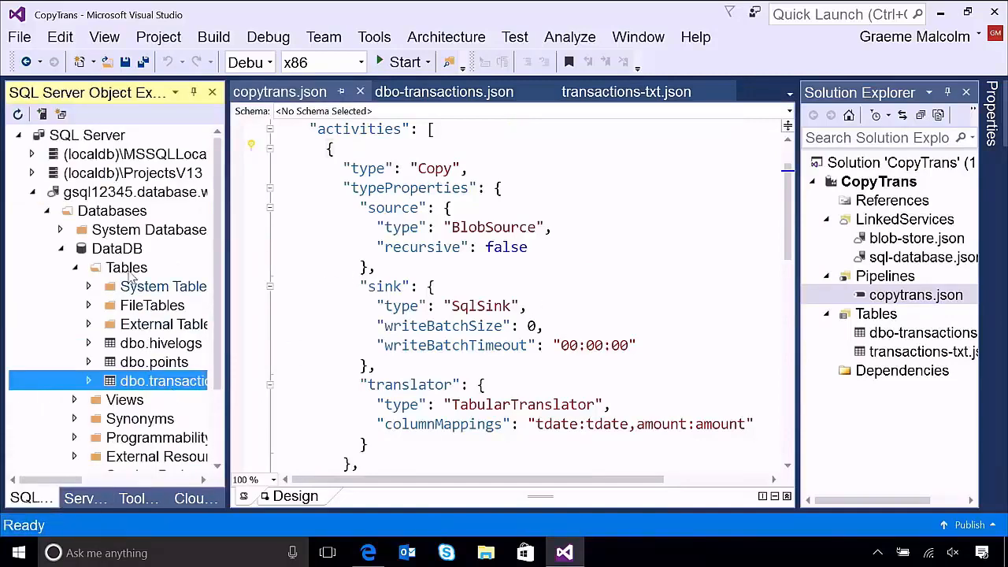
pyautogui.rightClick(163, 383)
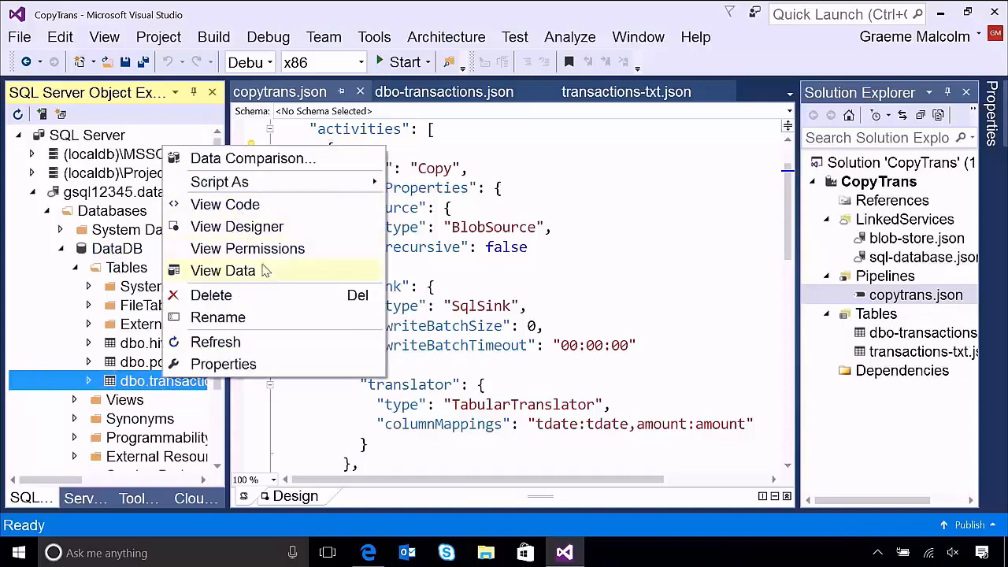
pyautogui.click(223, 270)
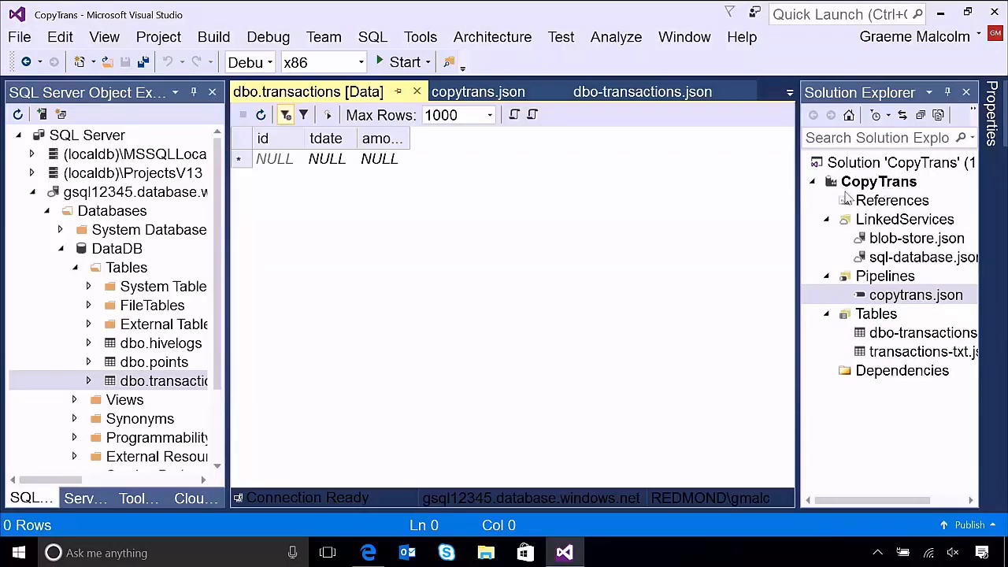
# Step: Publish all five CopyTrans project items to the existing adf-12345 data factory without a deployment config, leaving the Copy Wizard pipeline unselected for removal
pyautogui.rightClick(876, 180)
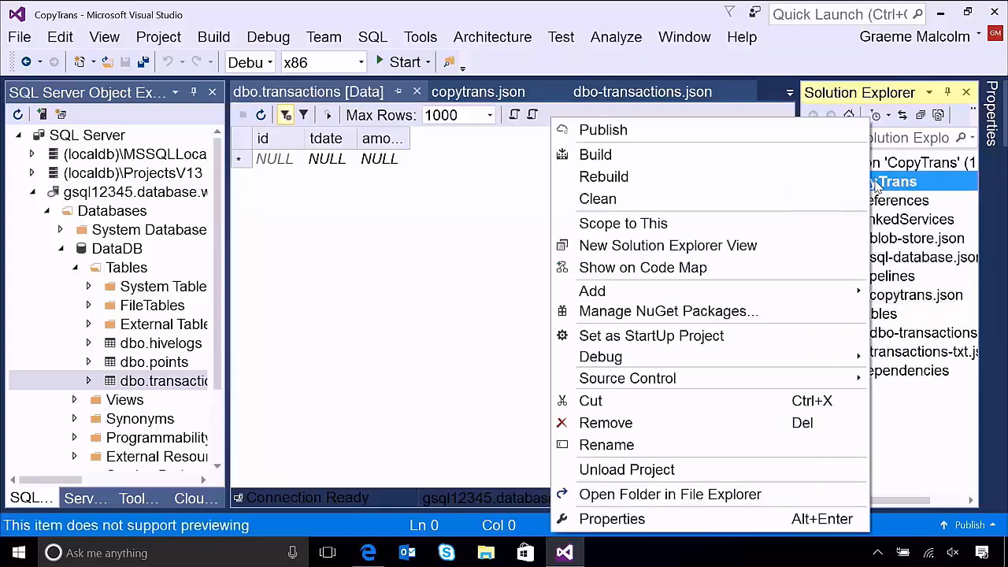
pyautogui.press('Escape')
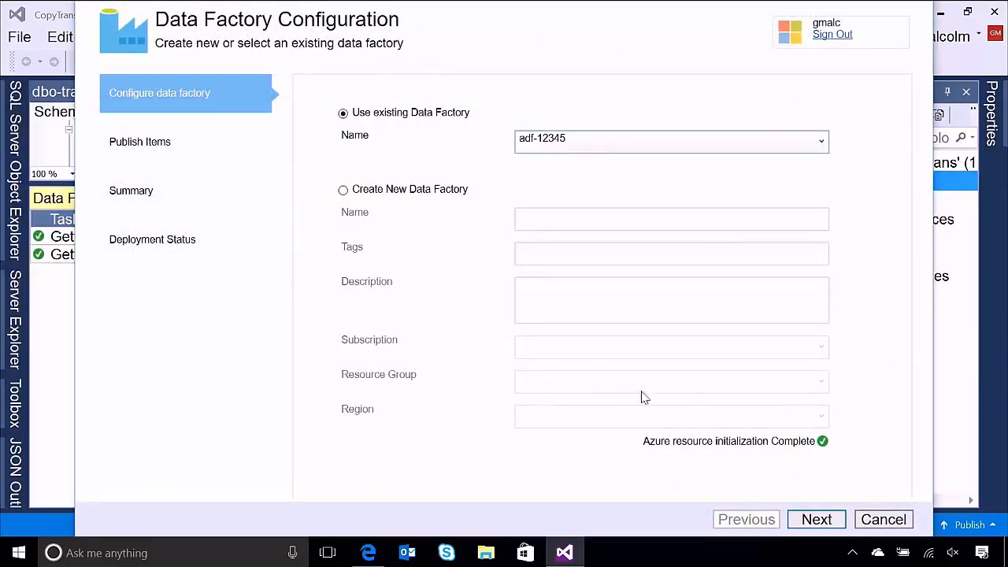
pyautogui.click(817, 526)
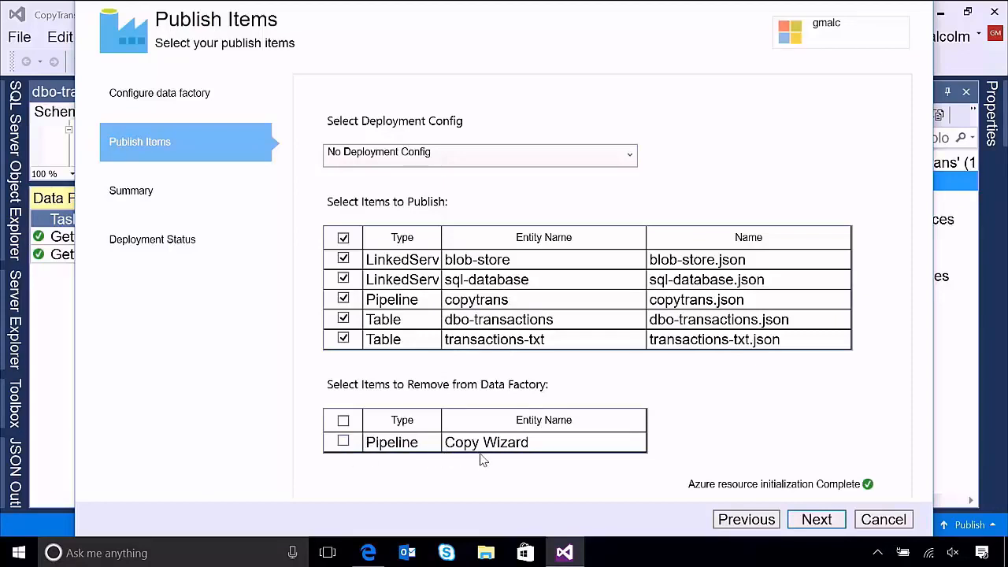
pyautogui.click(819, 520)
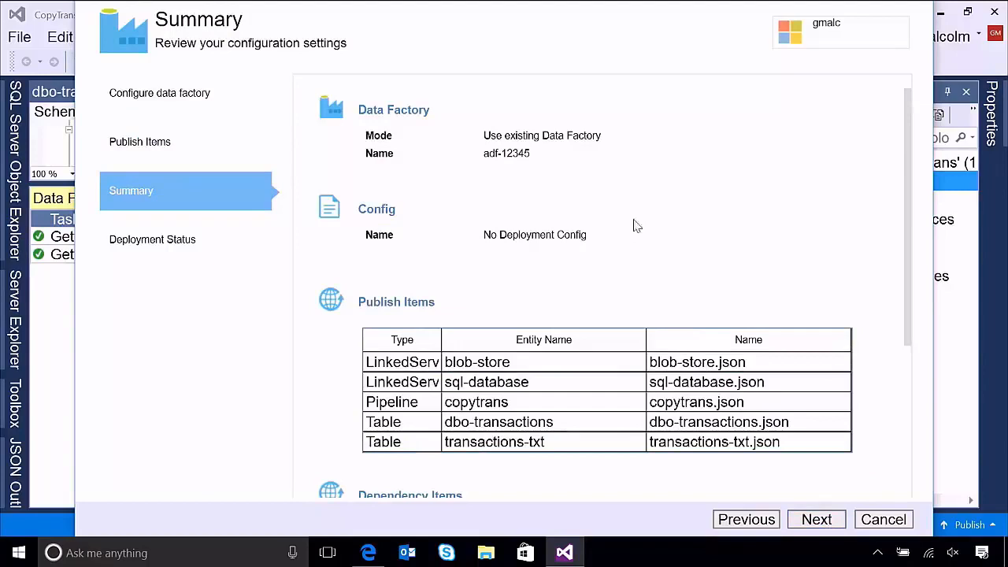
pyautogui.click(825, 524)
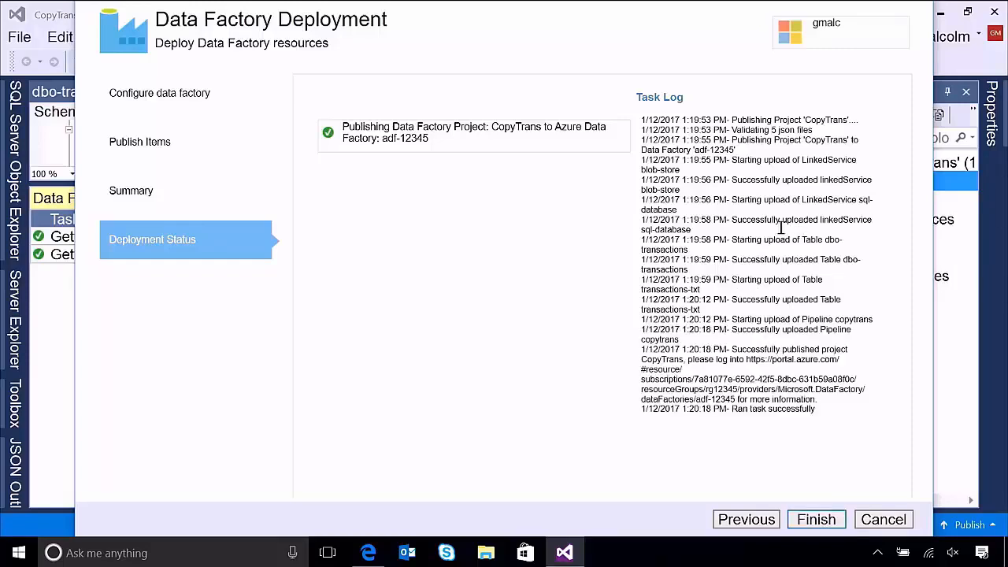
# Step: Finish the deployment wizard, switch to the Azure portal in Edge, close the pipeline authoring view, and list the pipelines in adf-12345
pyautogui.click(816, 519)
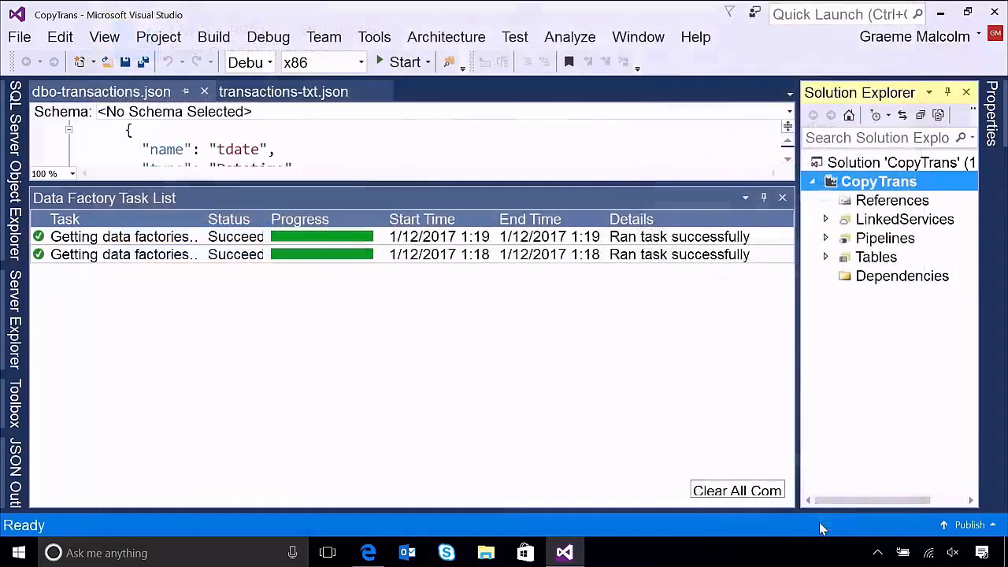
pyautogui.click(367, 553)
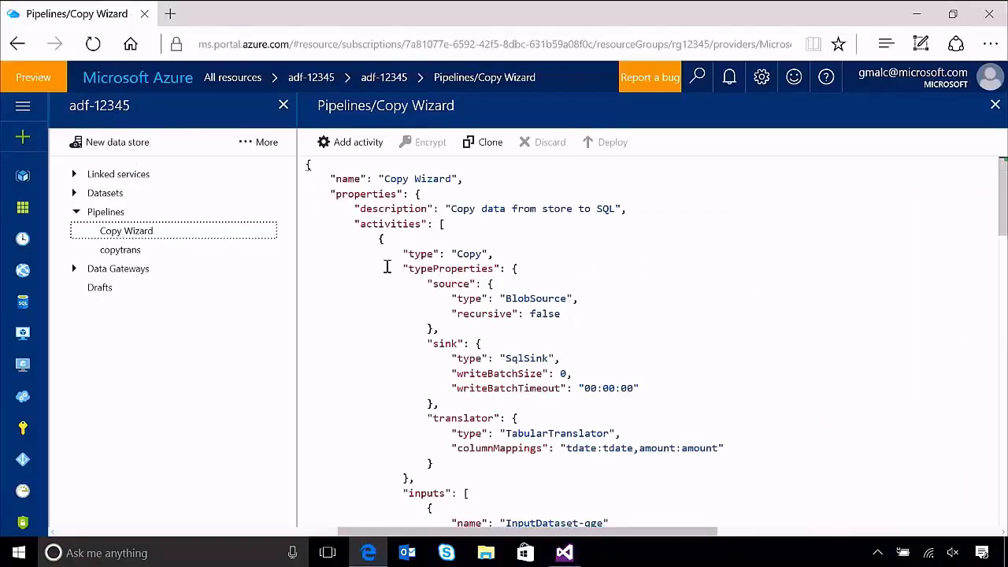
pyautogui.click(995, 105)
pyautogui.click(283, 104)
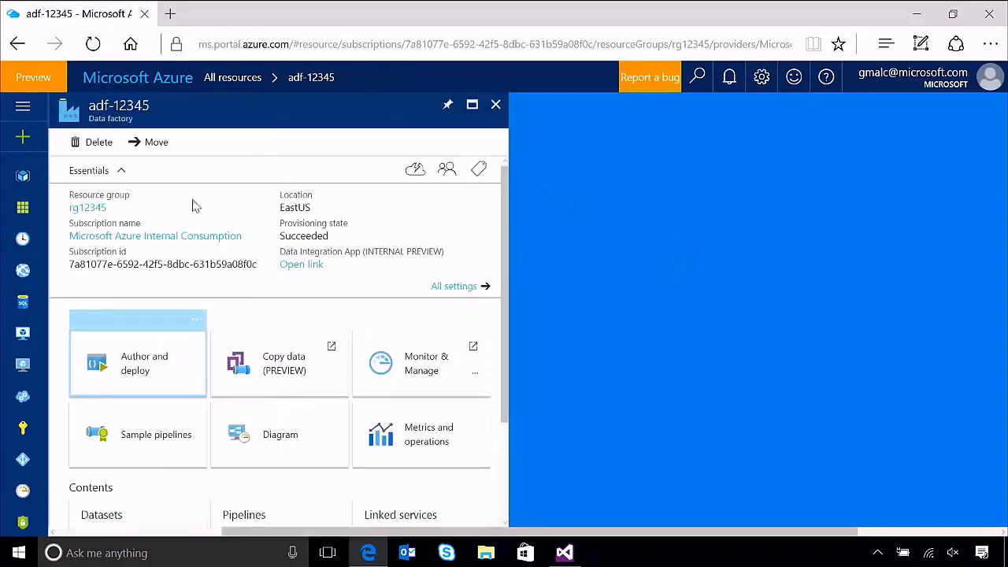
pyautogui.click(289, 518)
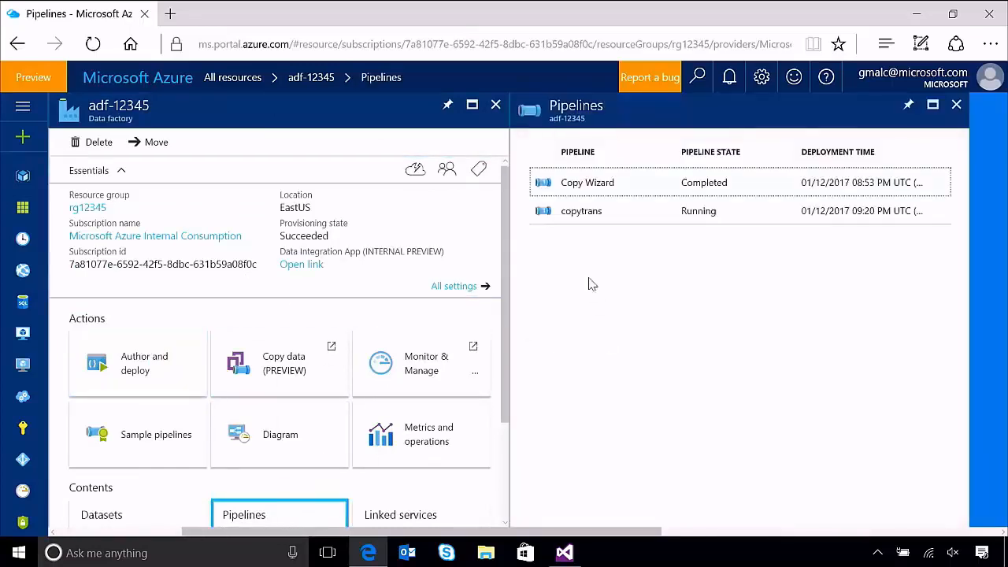
# Step: Check the copytrans pipeline's activity execution details and its activity runs for dbo-transactions, and return to the adf-12345 overview
pyautogui.click(637, 214)
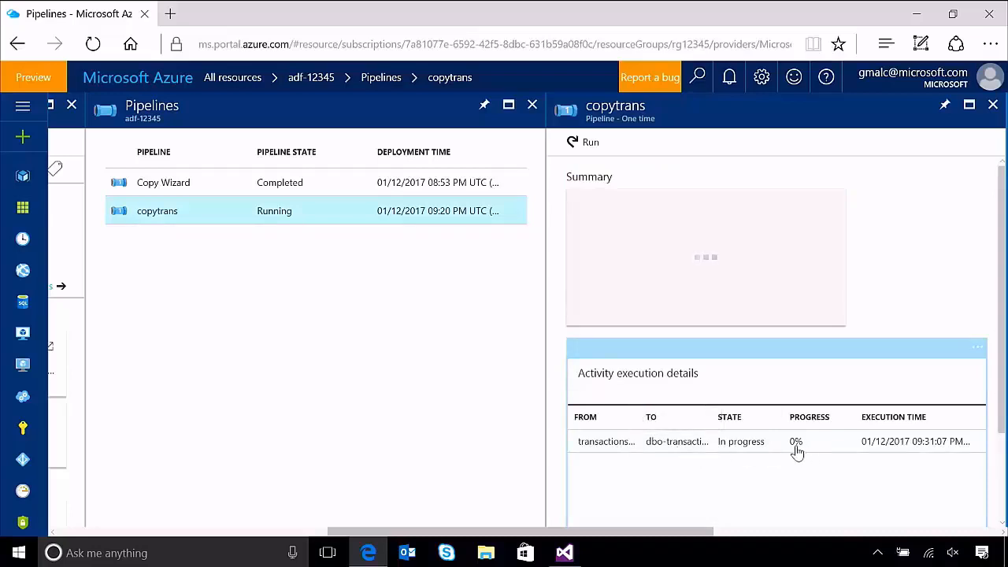
pyautogui.click(726, 446)
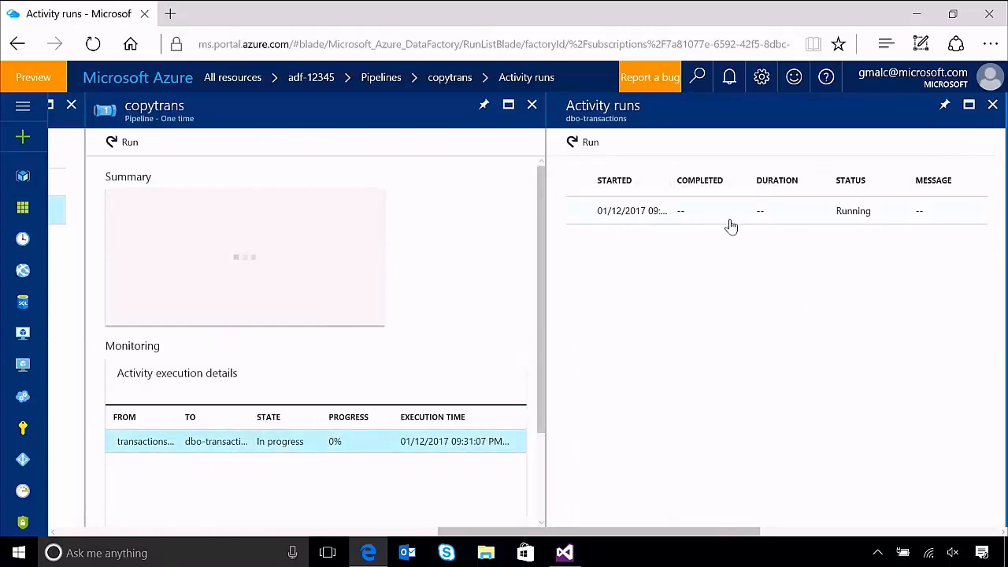
pyautogui.click(993, 104)
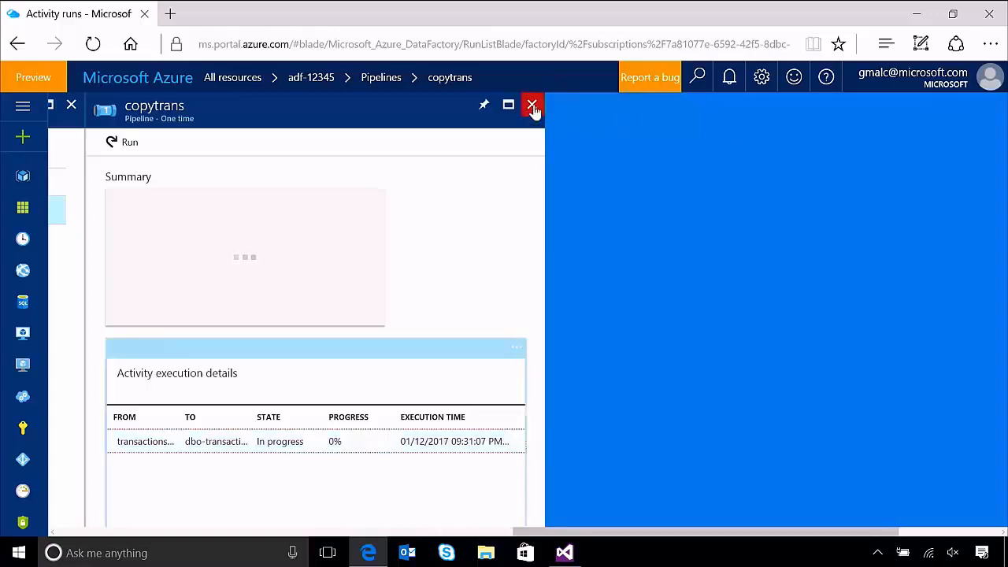
pyautogui.click(533, 105)
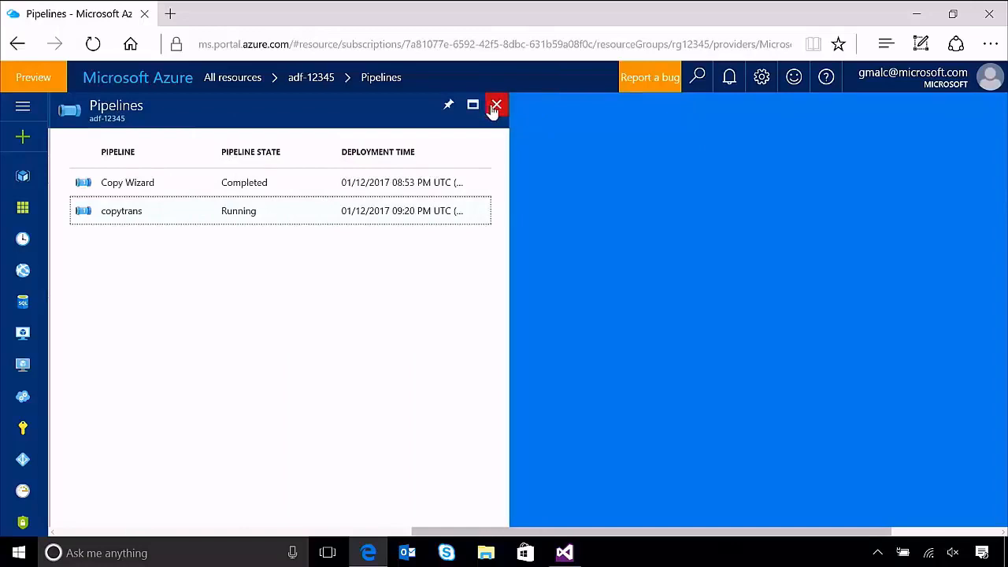
pyautogui.click(497, 105)
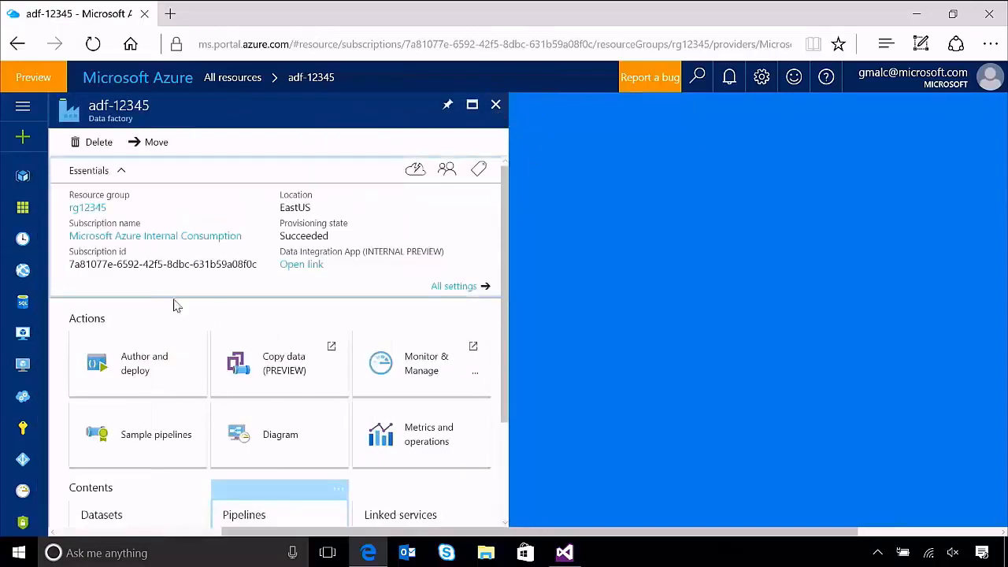
# Step: Review the transactions-txt and dbo-transactions datasets in adf-12345, and check the activity run of the most recently updated dbo-transactions slice
pyautogui.click(148, 523)
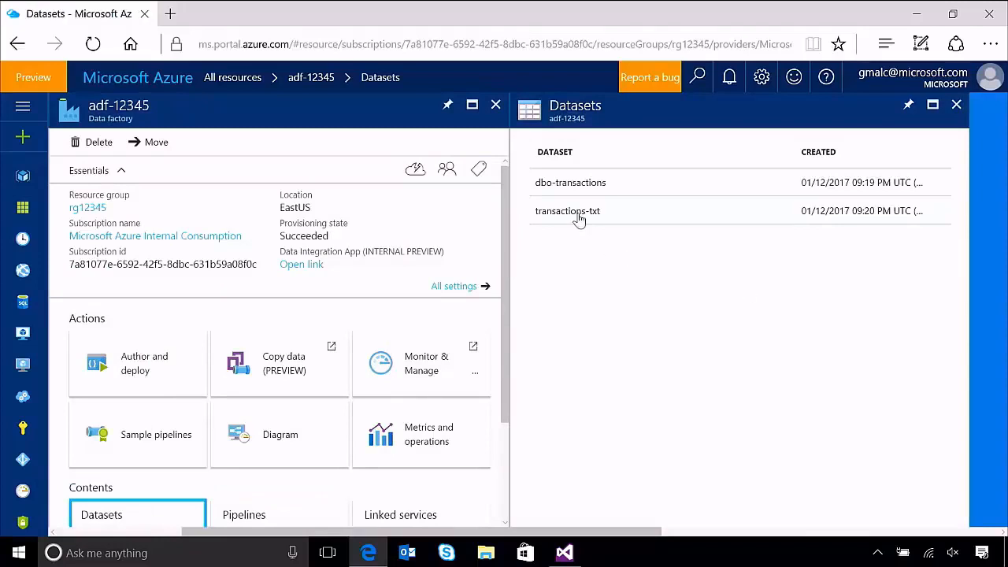
pyautogui.click(578, 216)
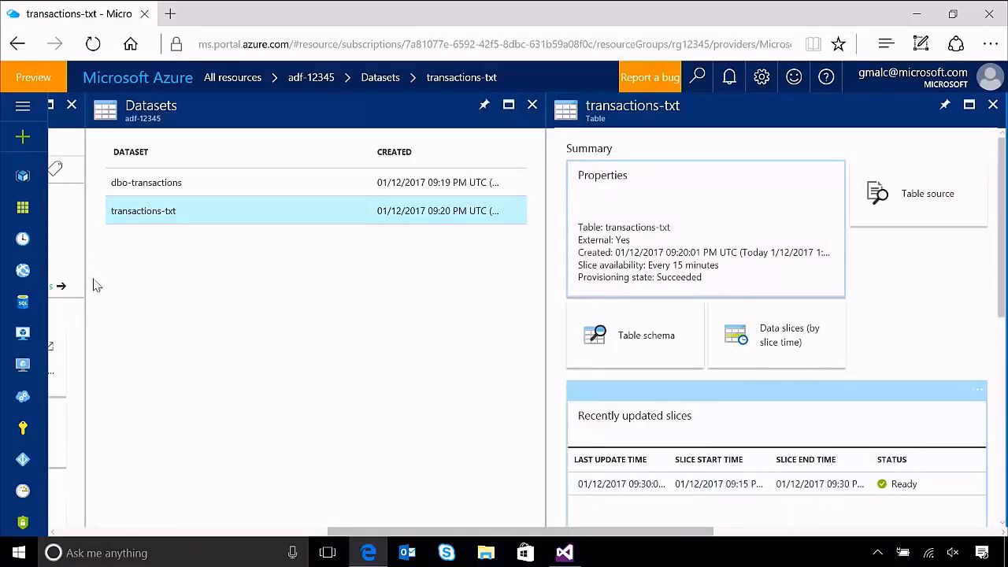
pyautogui.click(130, 189)
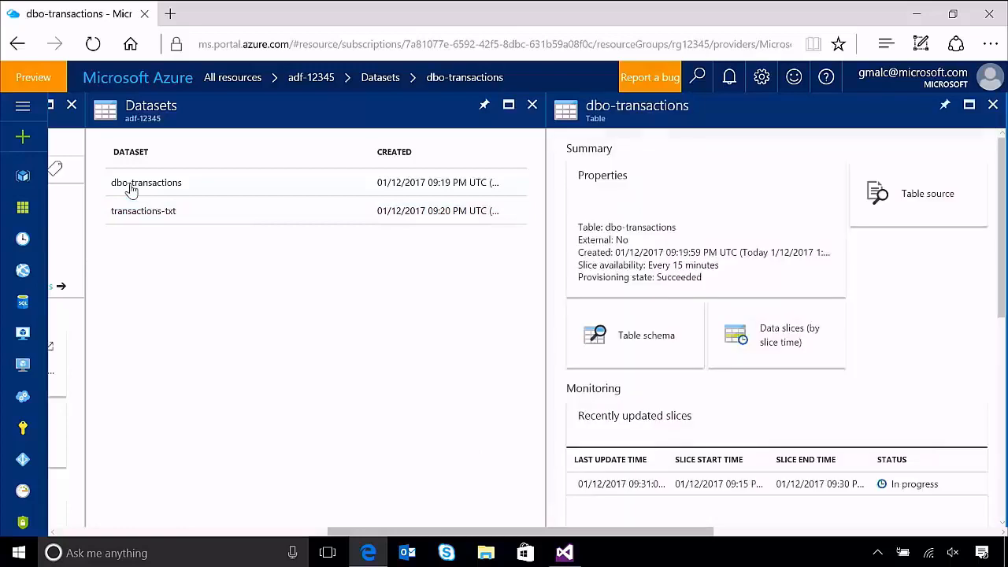
pyautogui.click(906, 487)
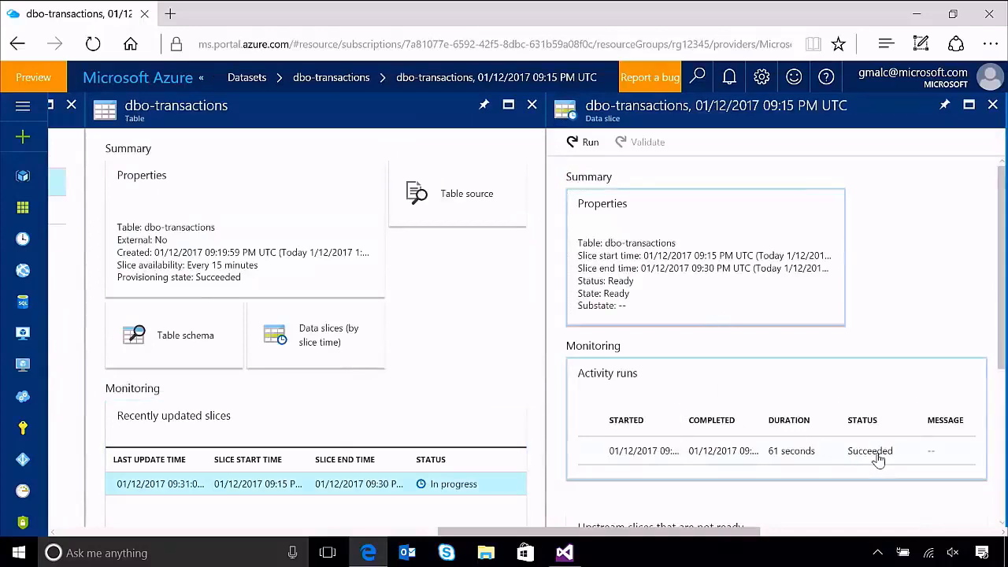
# Step: Switch to Visual Studio, close the publishing output, refresh the dbo.transactions data, and fit the tdate and amount columns to their contents
pyautogui.click(564, 553)
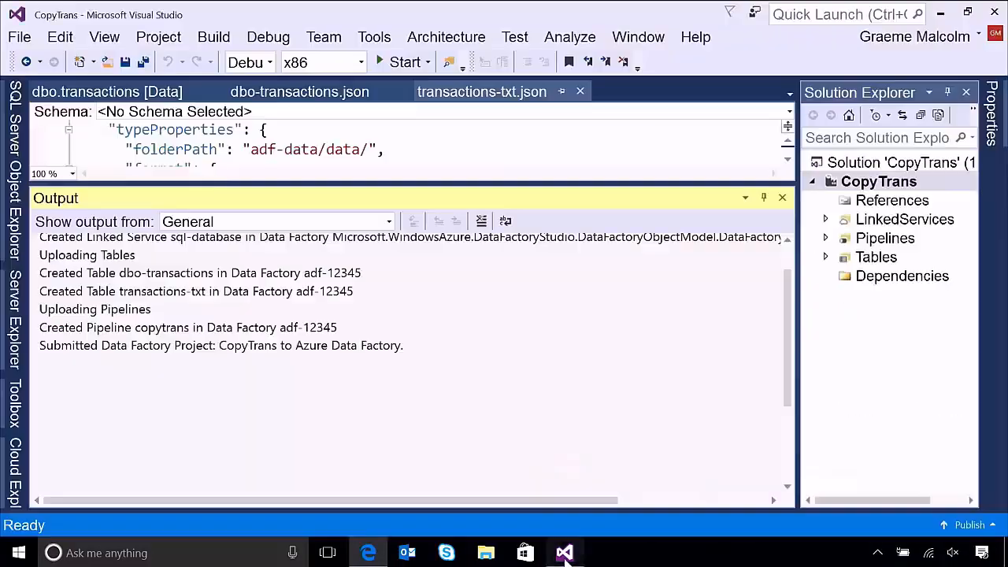
pyautogui.click(95, 93)
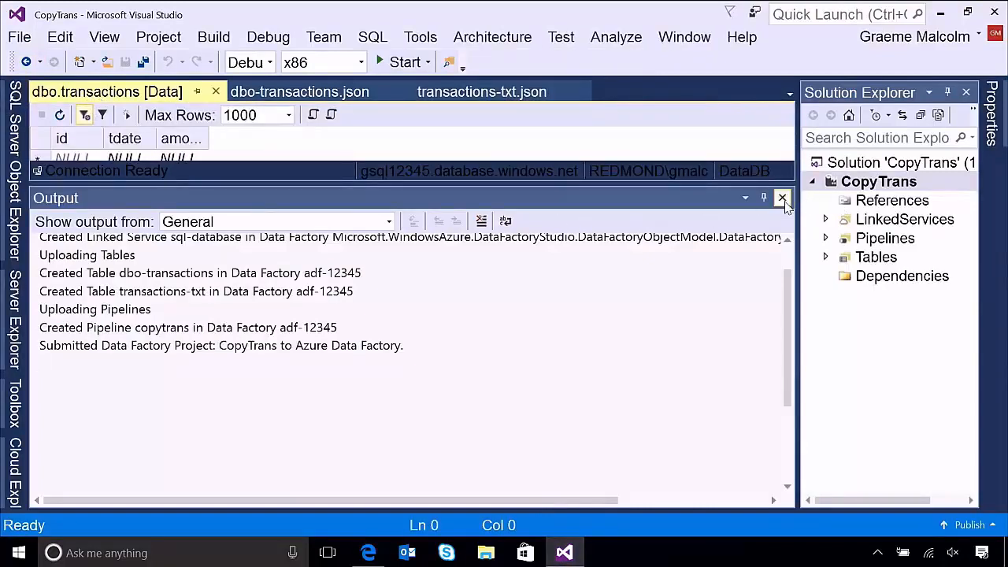
pyautogui.click(782, 198)
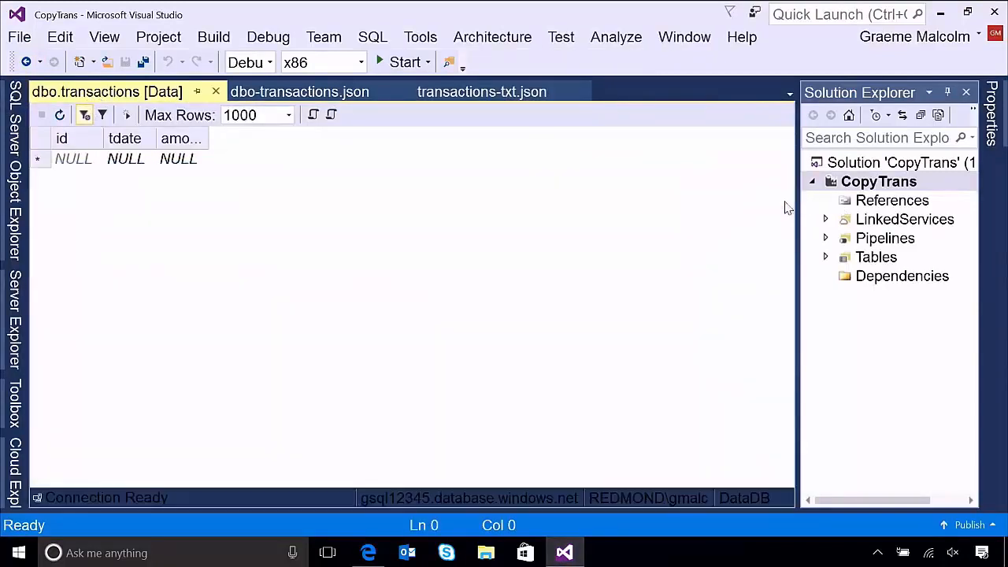
pyautogui.click(60, 115)
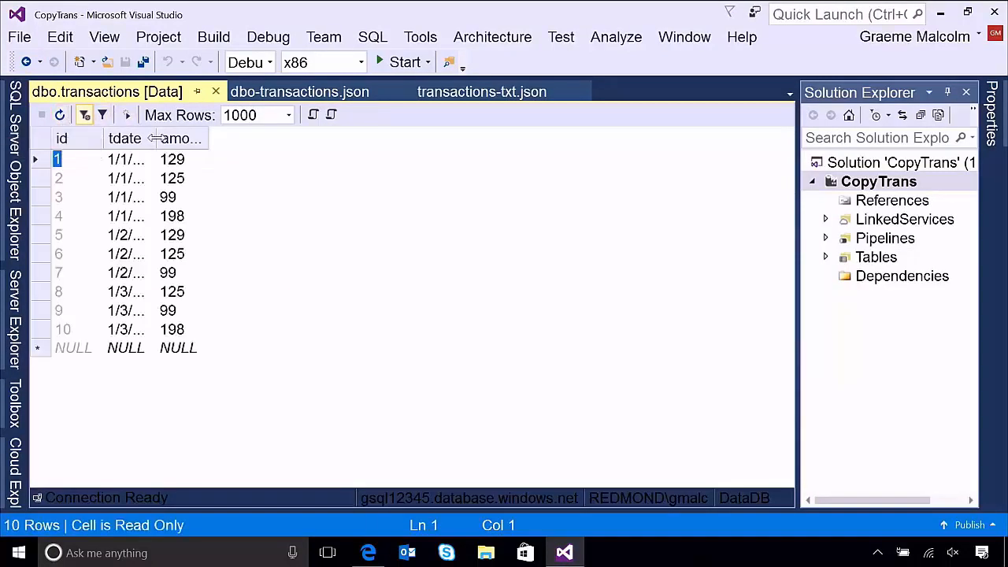
pyautogui.doubleClick(155, 138)
pyautogui.doubleClick(223, 137)
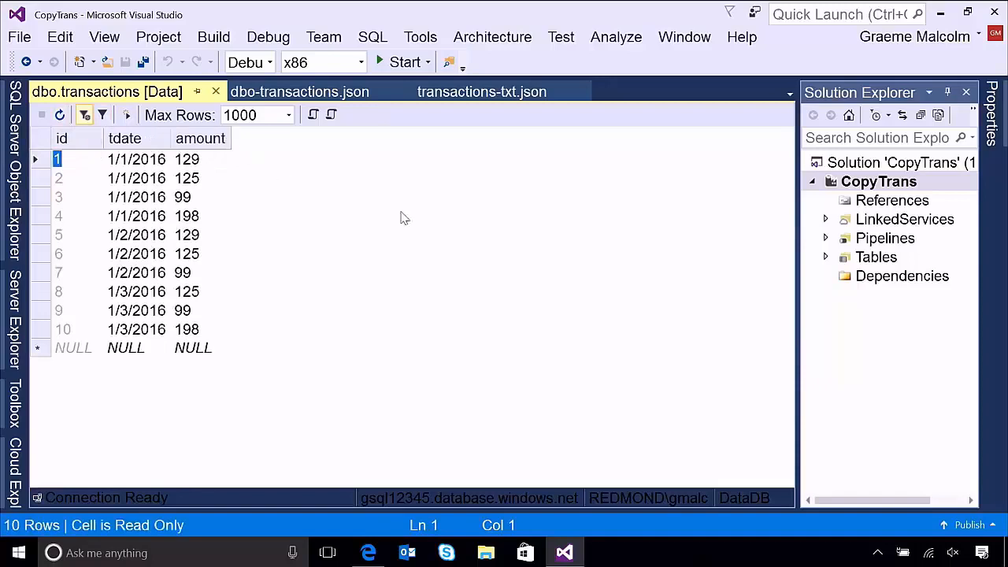